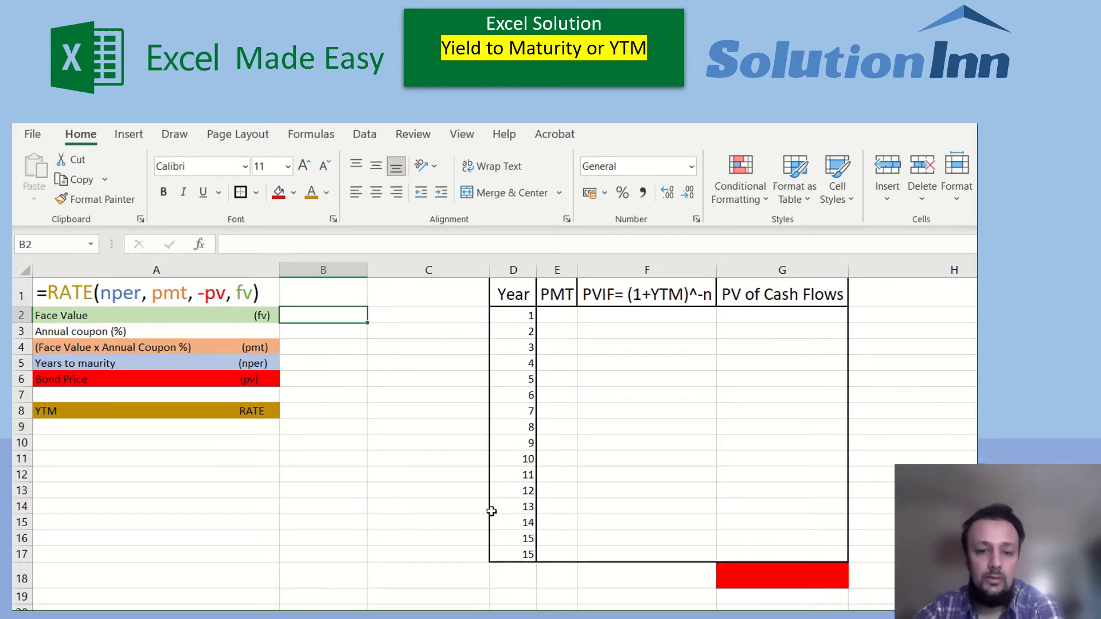
# Review the RATE syntax text in A1, then the PV of cash flows table and its red total cell G18
pyautogui.doubleClick(267, 294)
pyautogui.moveTo(267, 293); pyautogui.dragTo(36, 294)
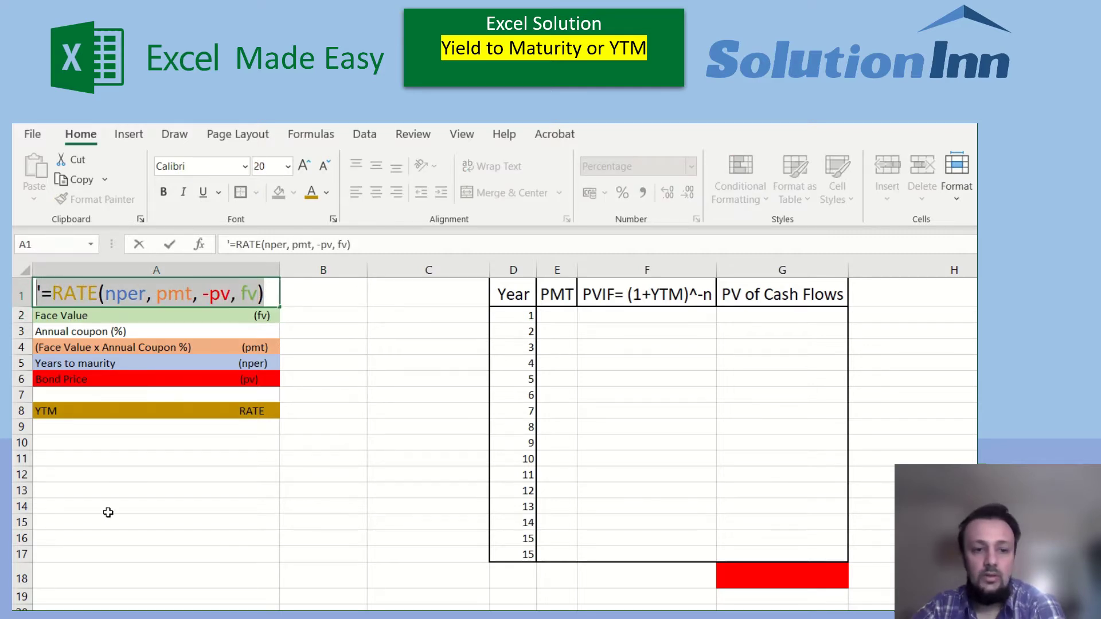
pyautogui.click(316, 456)
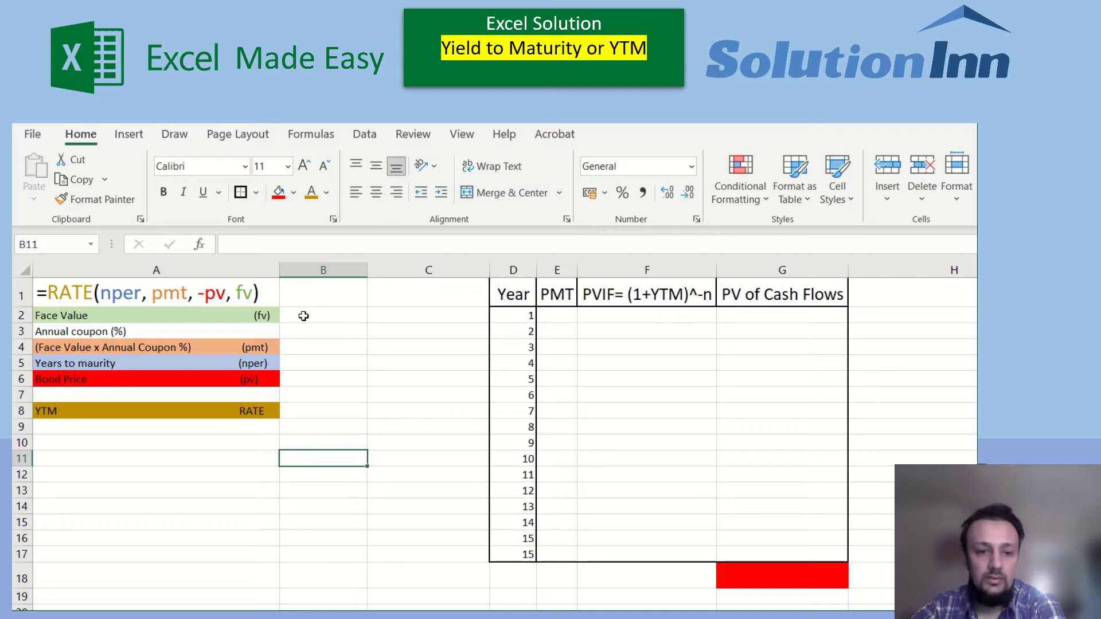
pyautogui.moveTo(504, 294); pyautogui.dragTo(818, 552)
pyautogui.click(947, 381)
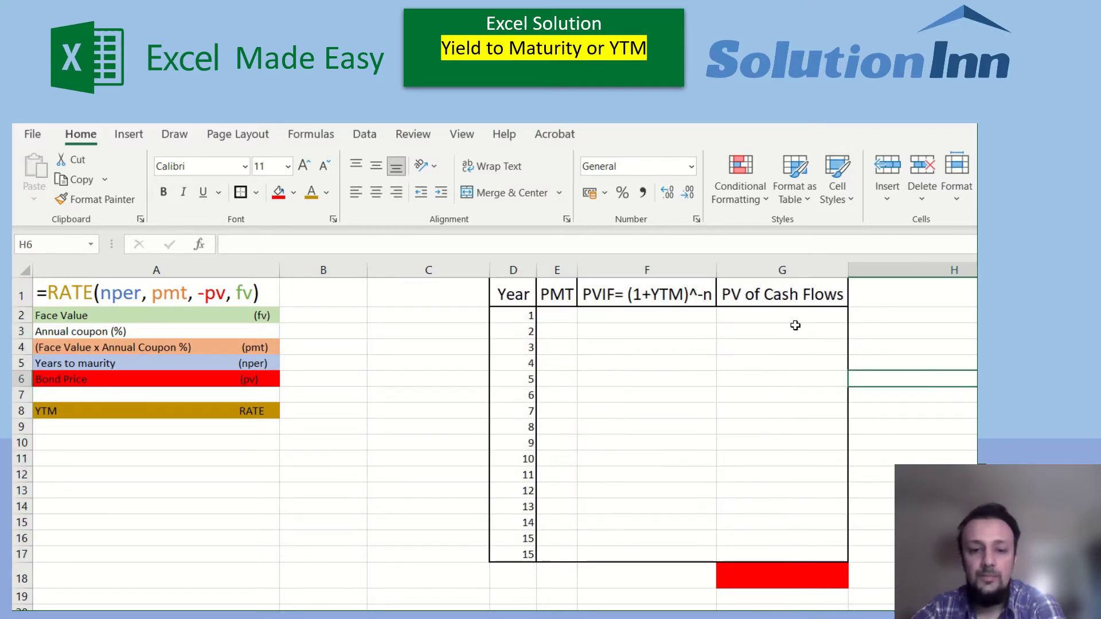
pyautogui.click(780, 576)
# Enter 'Bond Price' in F18 and the note 'to check' in H18
pyautogui.click(655, 576)
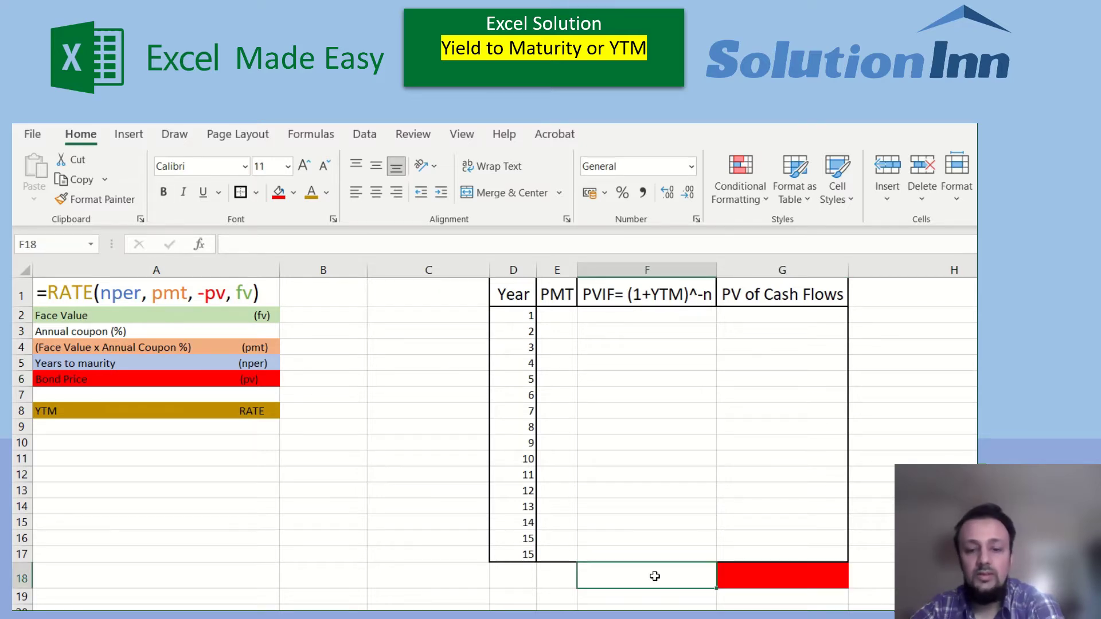
pyautogui.write('Bond ')
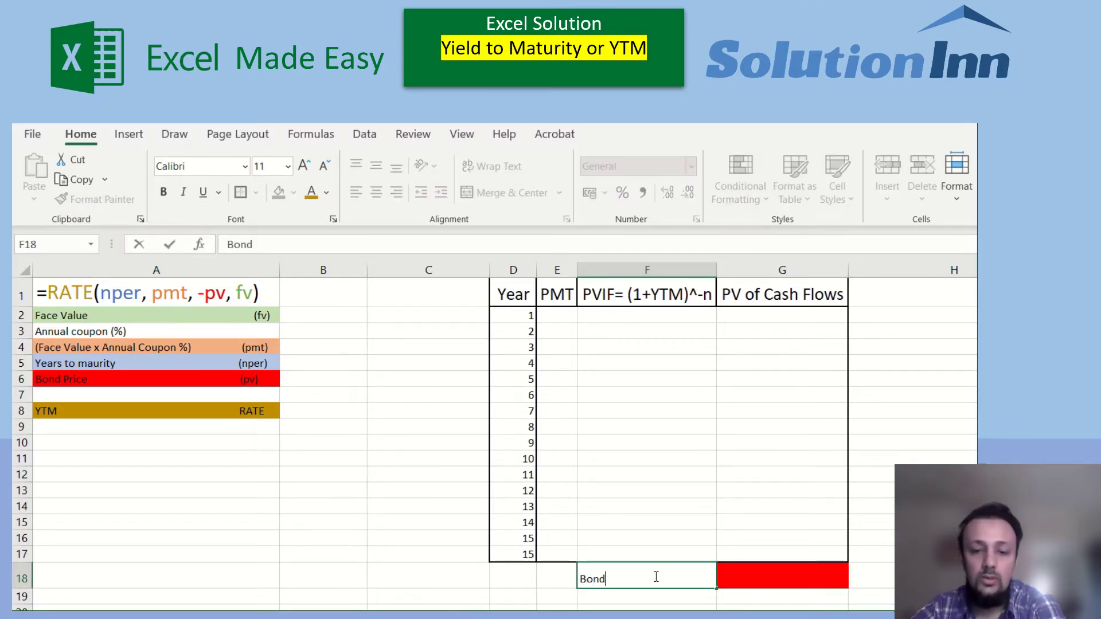
pyautogui.write('Price')
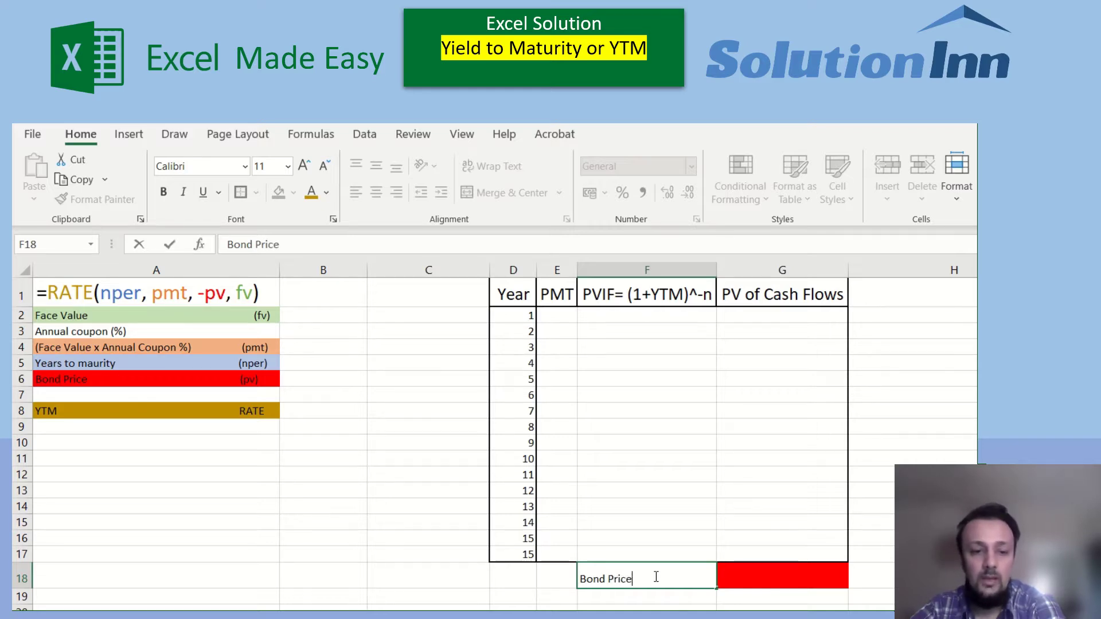
pyautogui.press('Left')
pyautogui.click(655, 577)
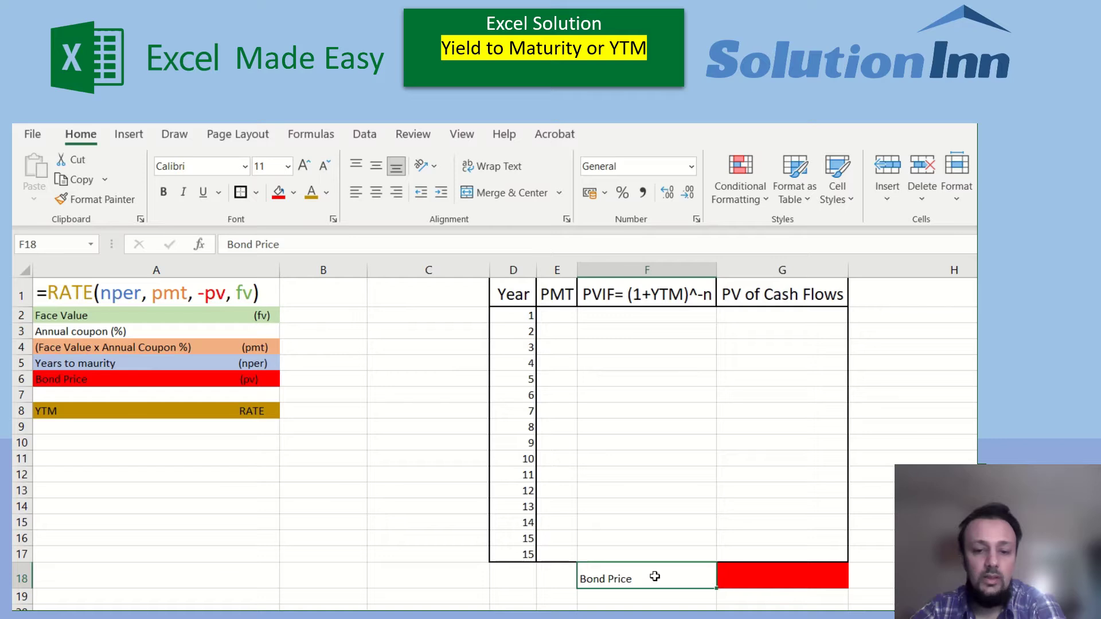
pyautogui.press('Right')
pyautogui.press('Right')
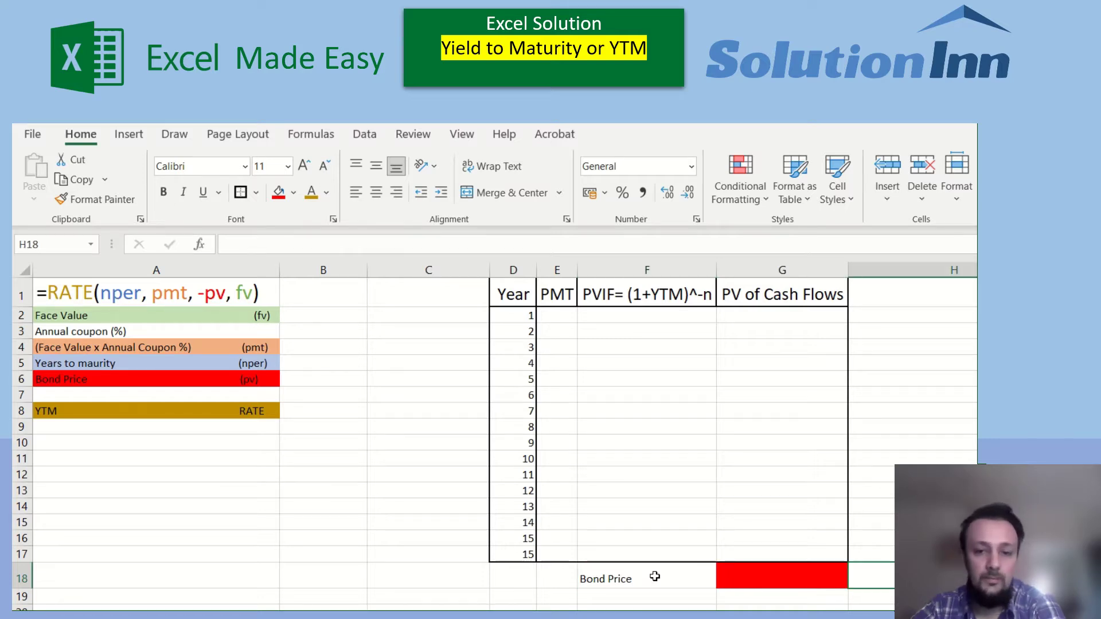
pyautogui.write('to ch')
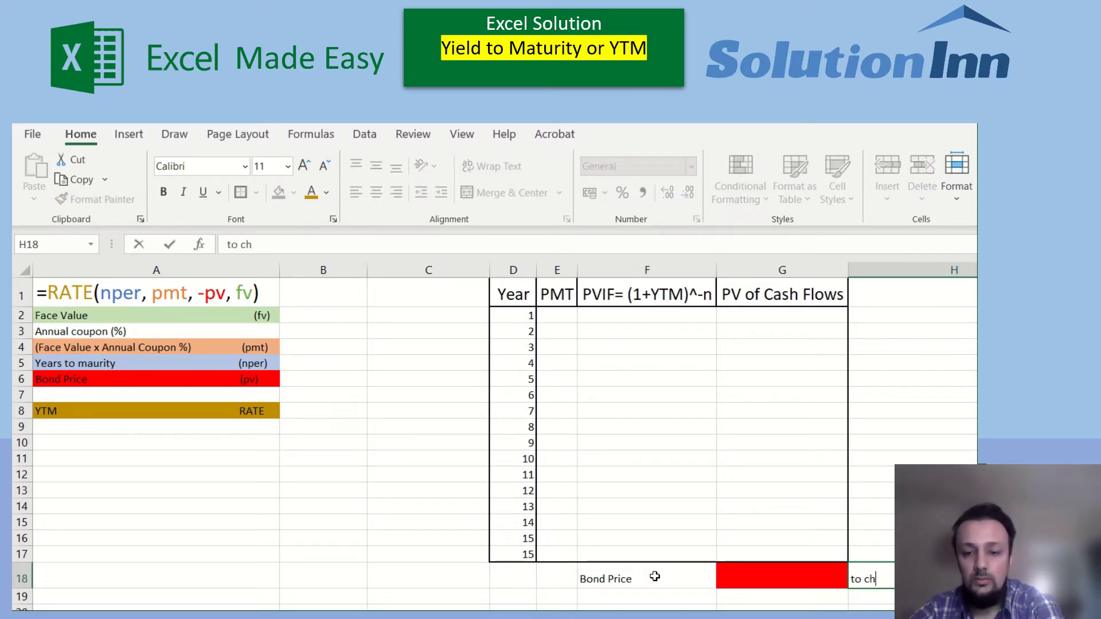
pyautogui.write('eck')
pyautogui.press('Return')
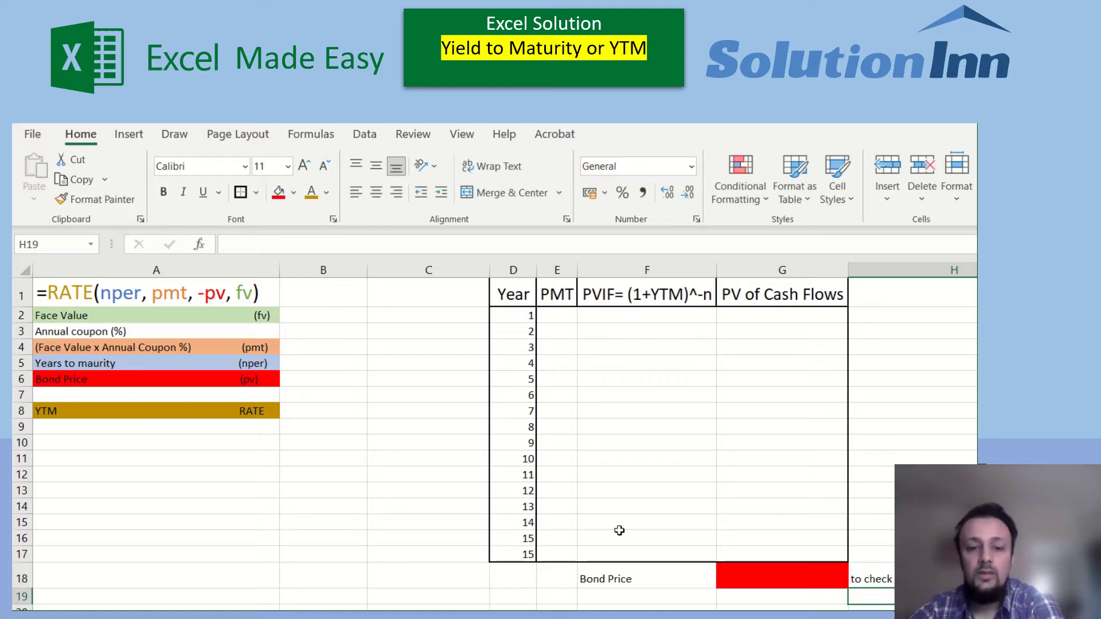
pyautogui.click(740, 580)
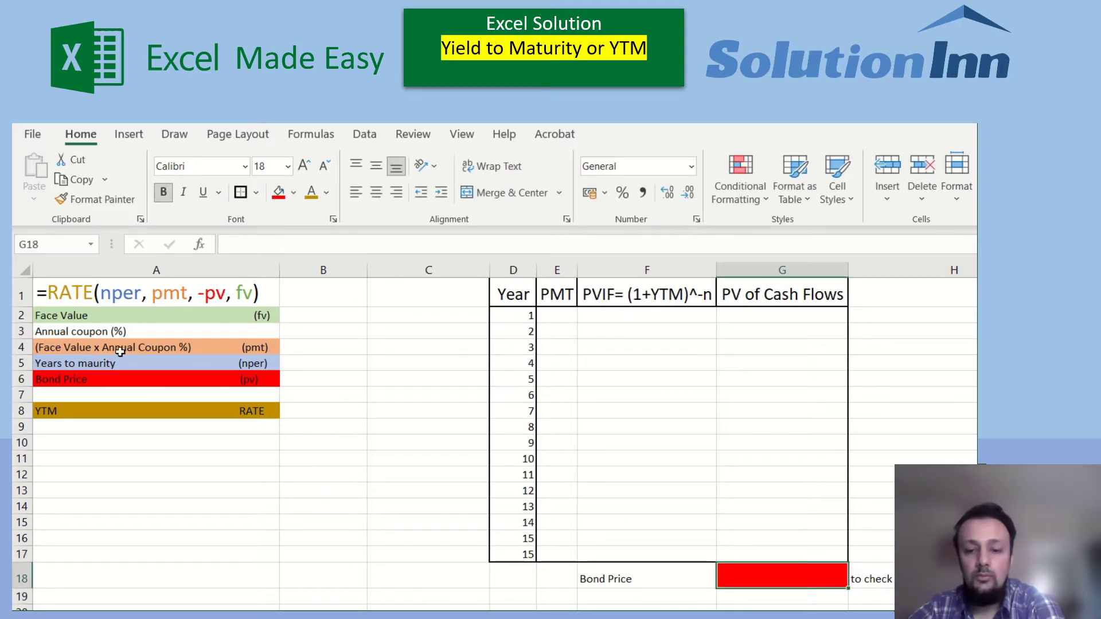
pyautogui.click(112, 296)
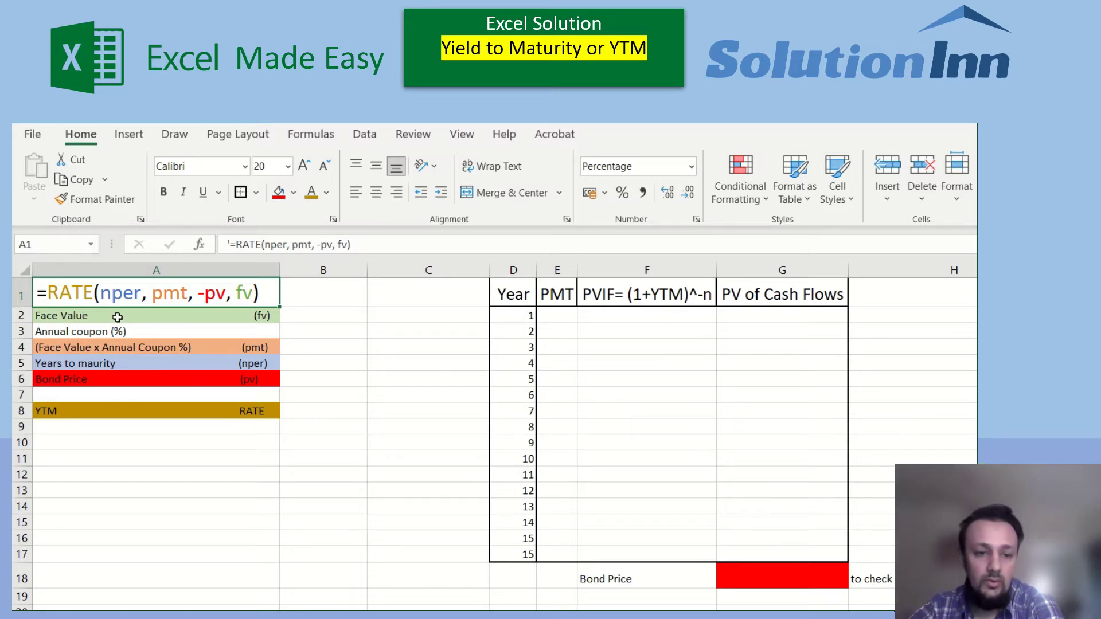
pyautogui.click(117, 317)
pyautogui.click(239, 293)
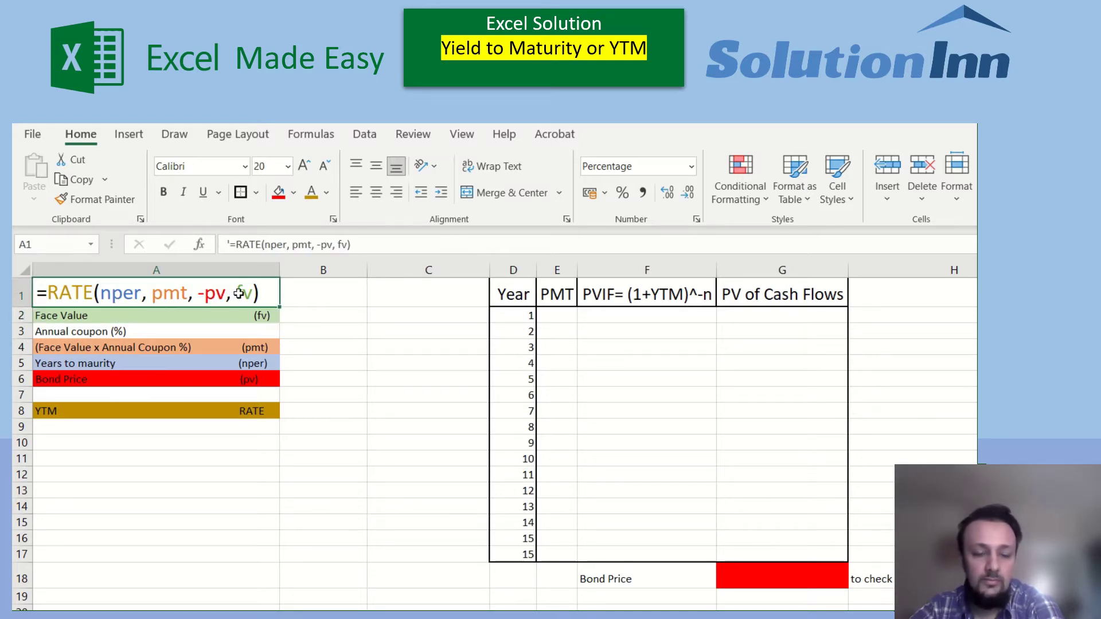
pyautogui.click(227, 347)
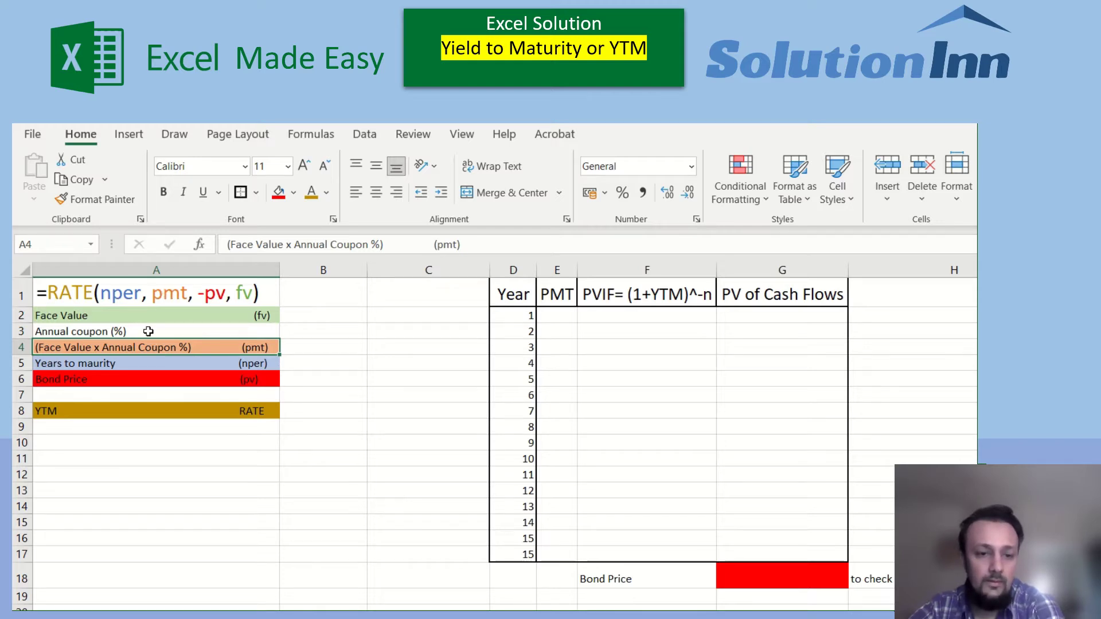
pyautogui.click(219, 364)
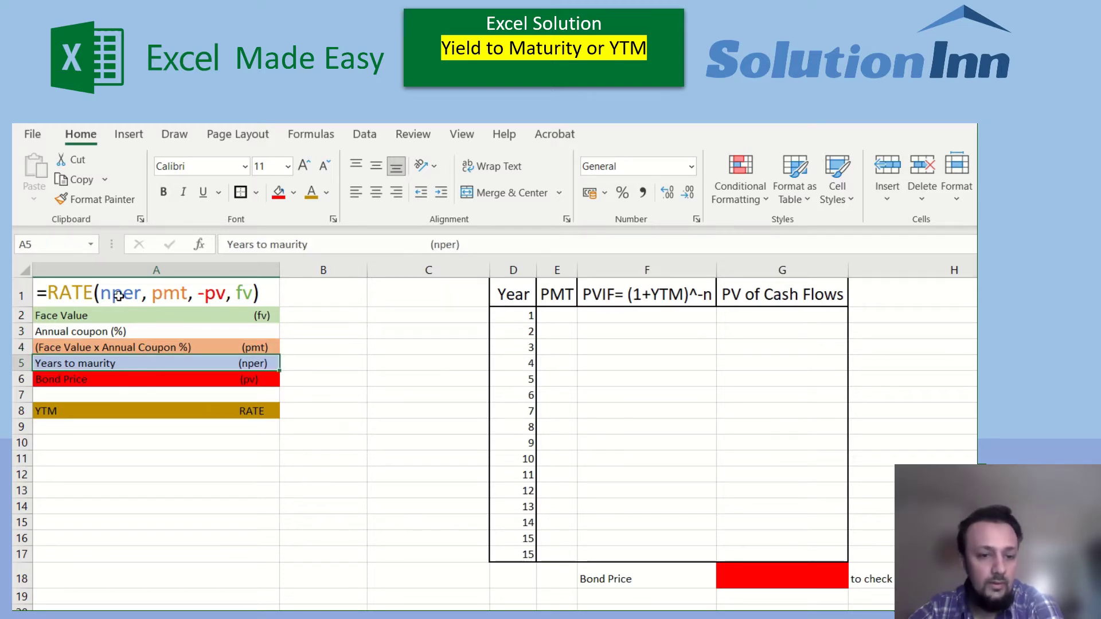
pyautogui.click(207, 379)
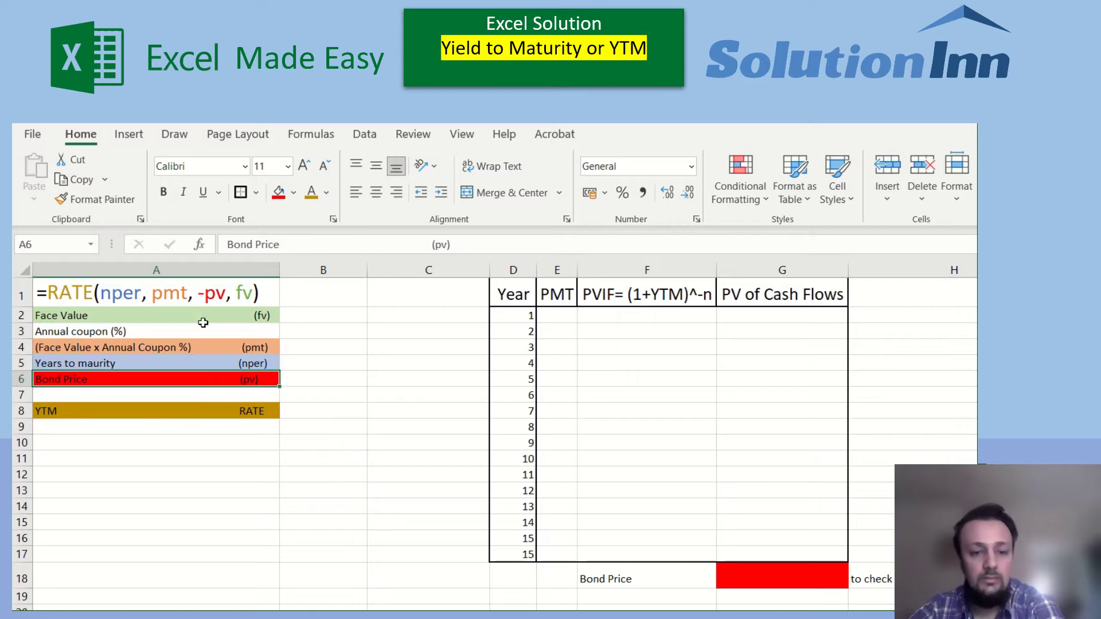
pyautogui.click(208, 295)
pyautogui.doubleClick(203, 295)
pyautogui.moveTo(203, 296); pyautogui.dragTo(210, 297)
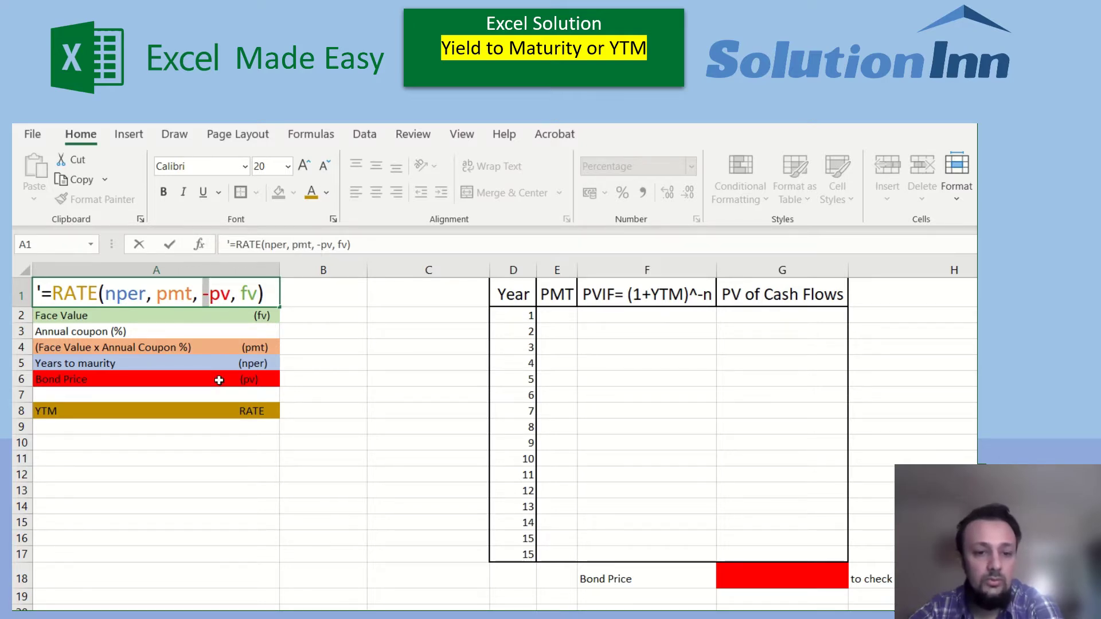
pyautogui.click(219, 381)
pyautogui.click(235, 412)
pyautogui.click(302, 413)
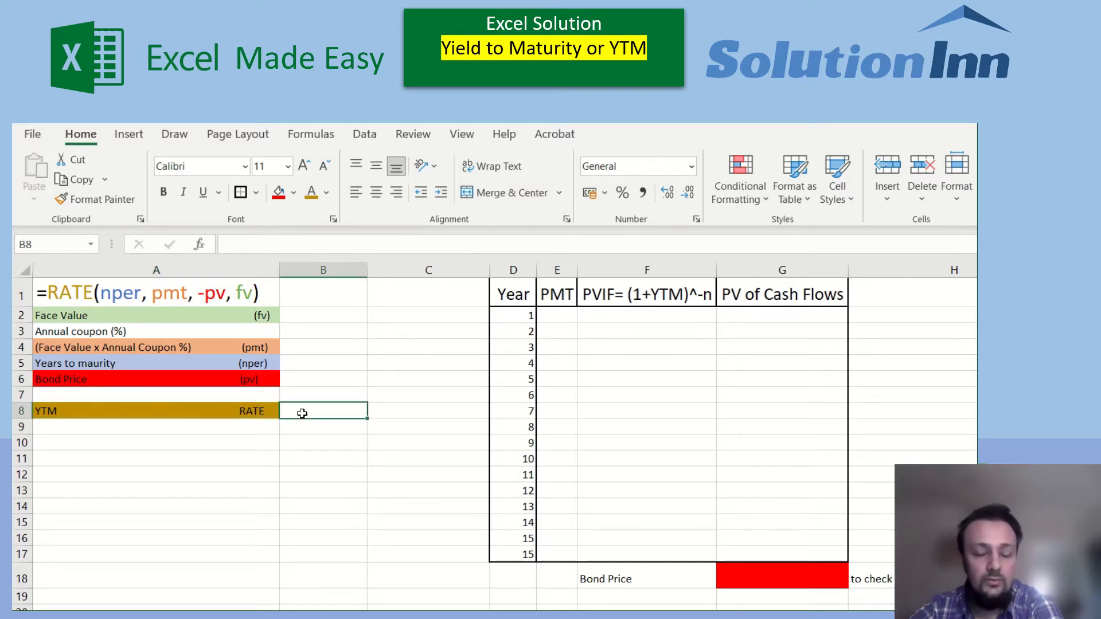
pyautogui.click(305, 316)
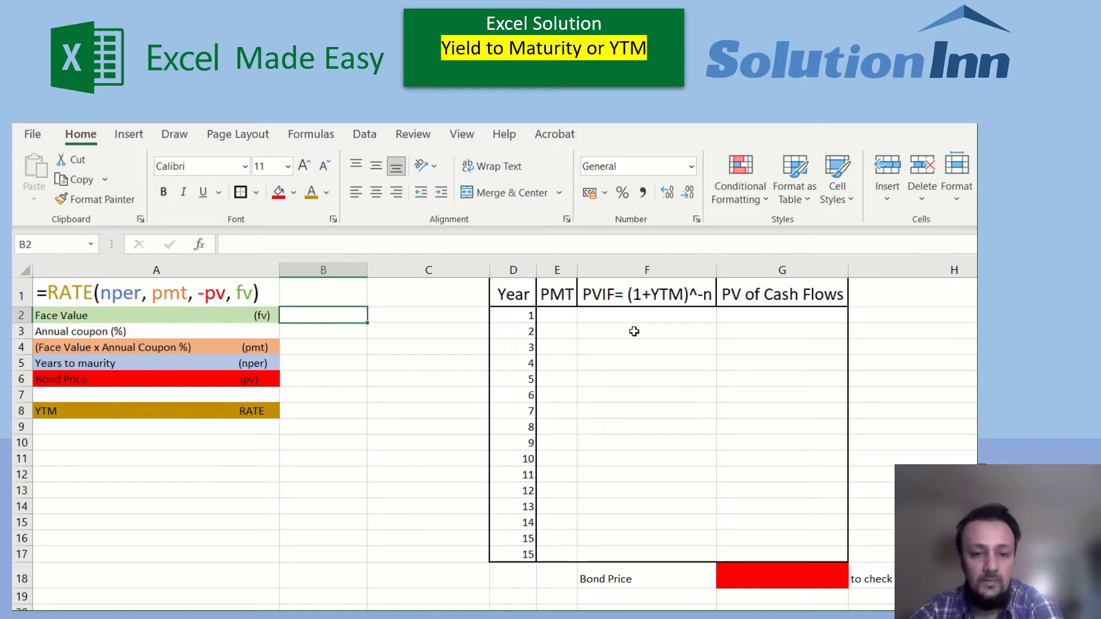
# Enter a face value of 1000 in B2 and a 9% annual coupon in B3
pyautogui.write('1000')
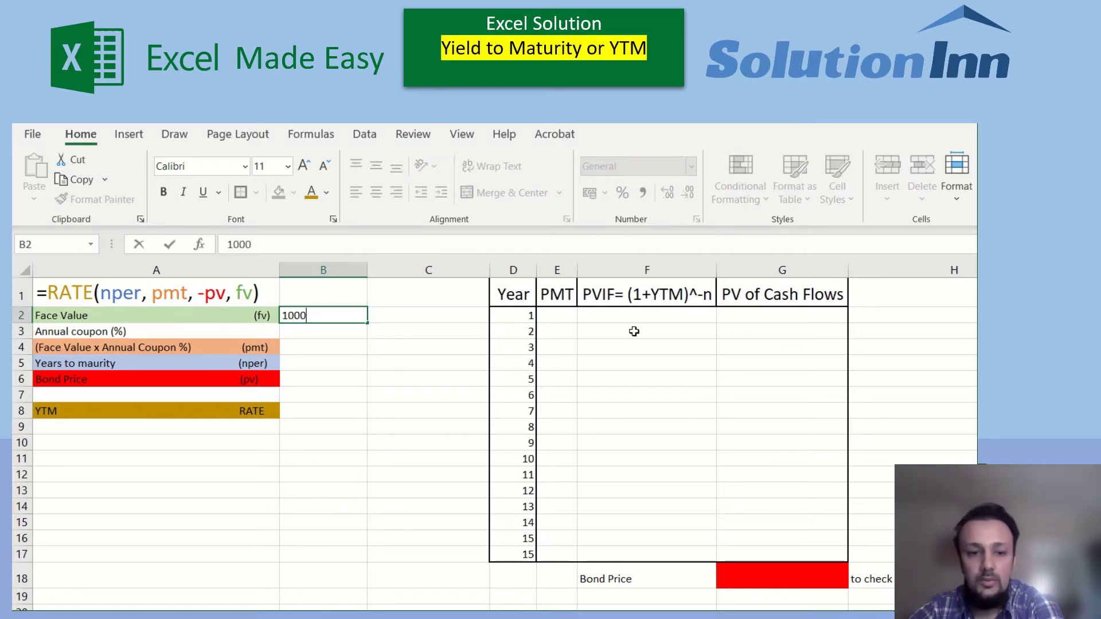
pyautogui.press('Return')
pyautogui.press('Return')
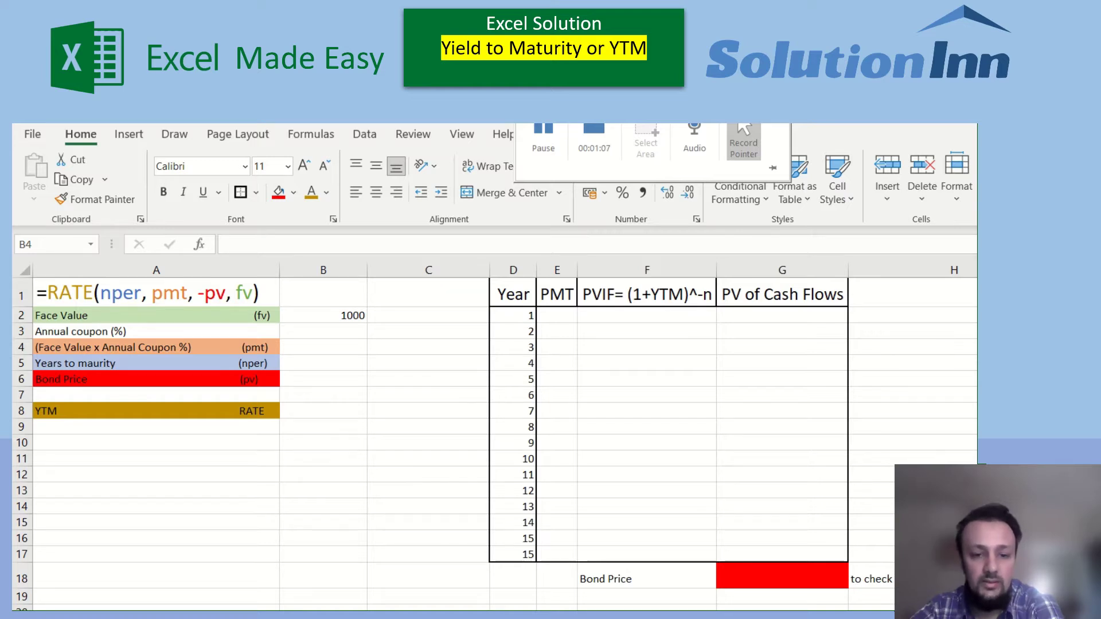
pyautogui.click(310, 359)
pyautogui.click(321, 330)
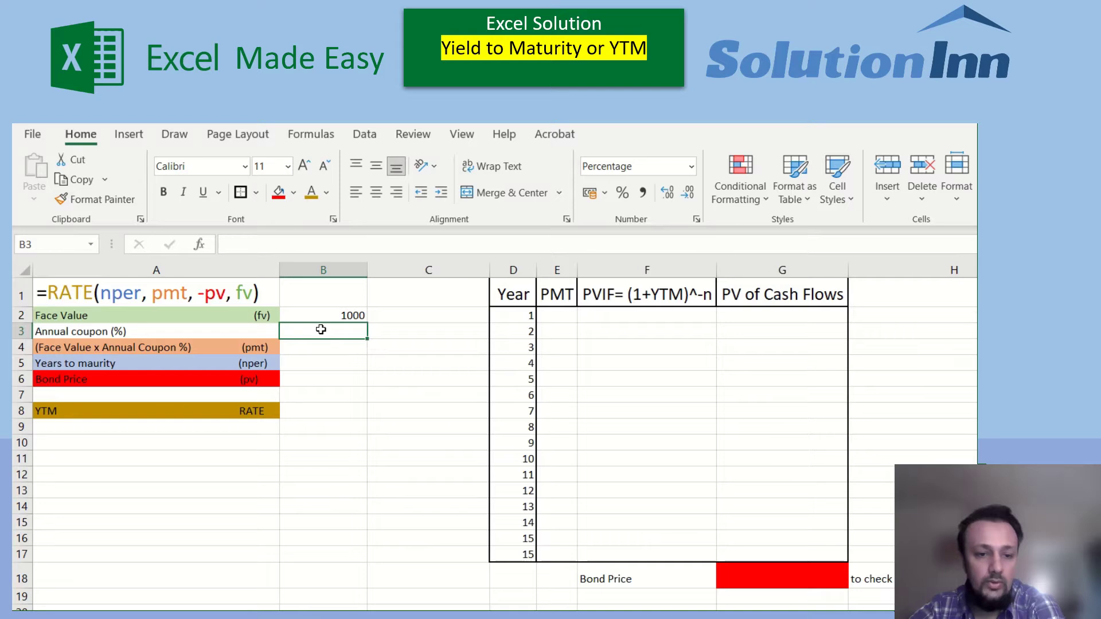
pyautogui.write('9')
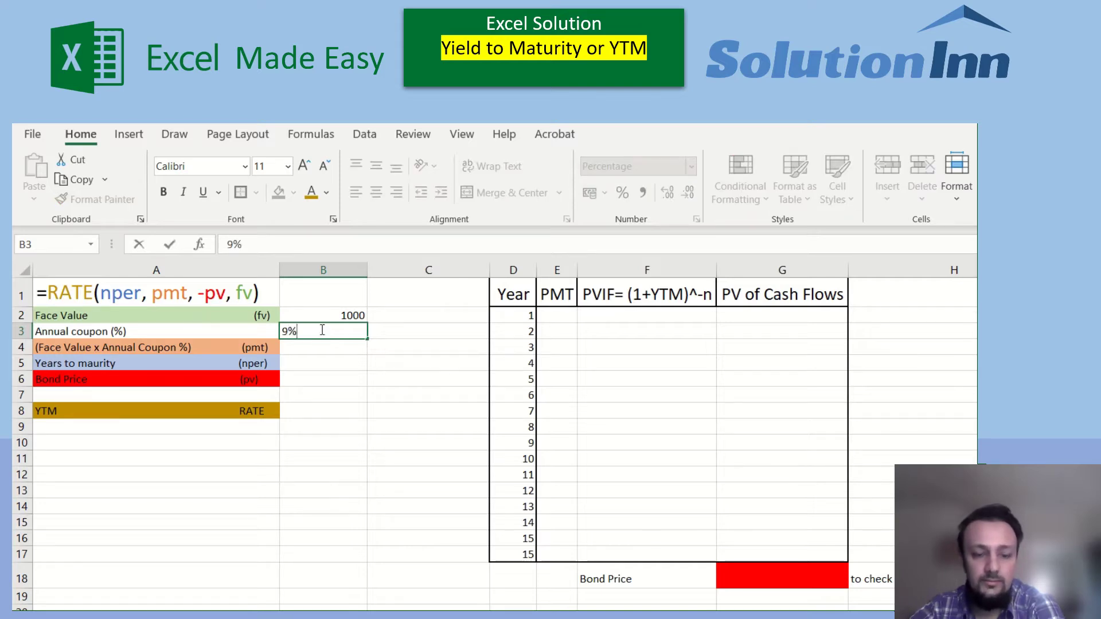
pyautogui.press('Return')
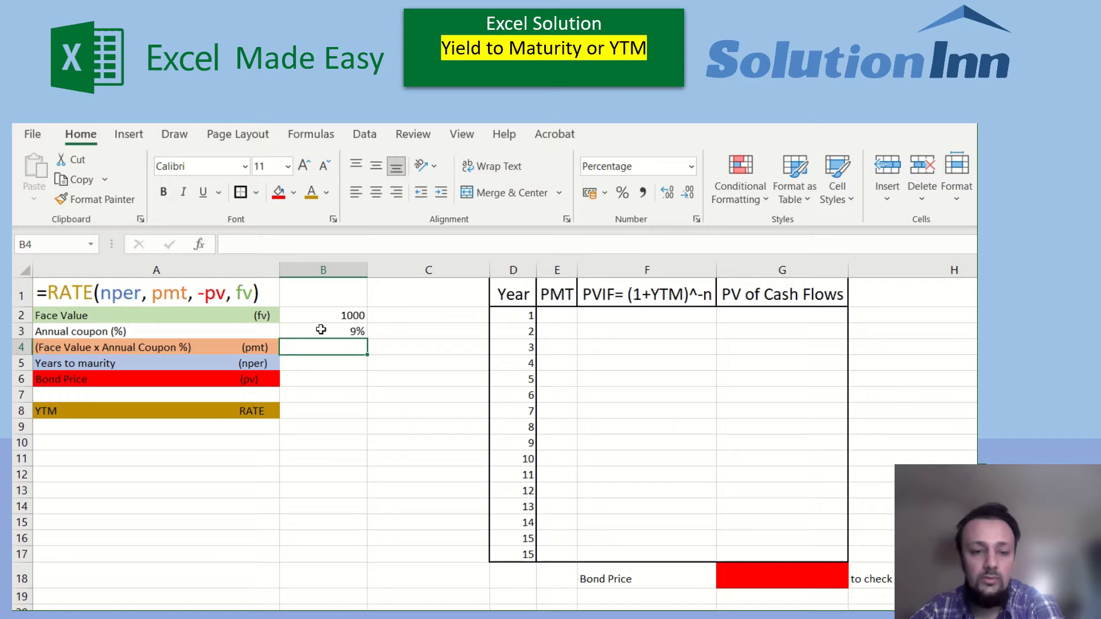
# Compute the coupon payment in B4 as =B3*B2 in Comma Style, showing 90.00
pyautogui.write('=')
pyautogui.click(321, 329)
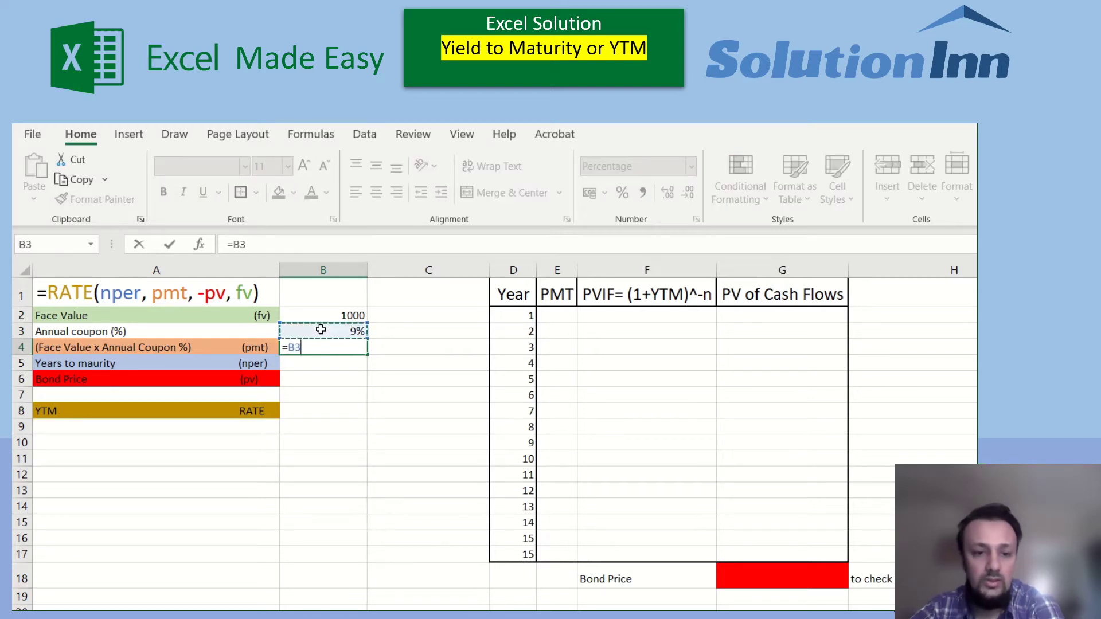
pyautogui.write('*')
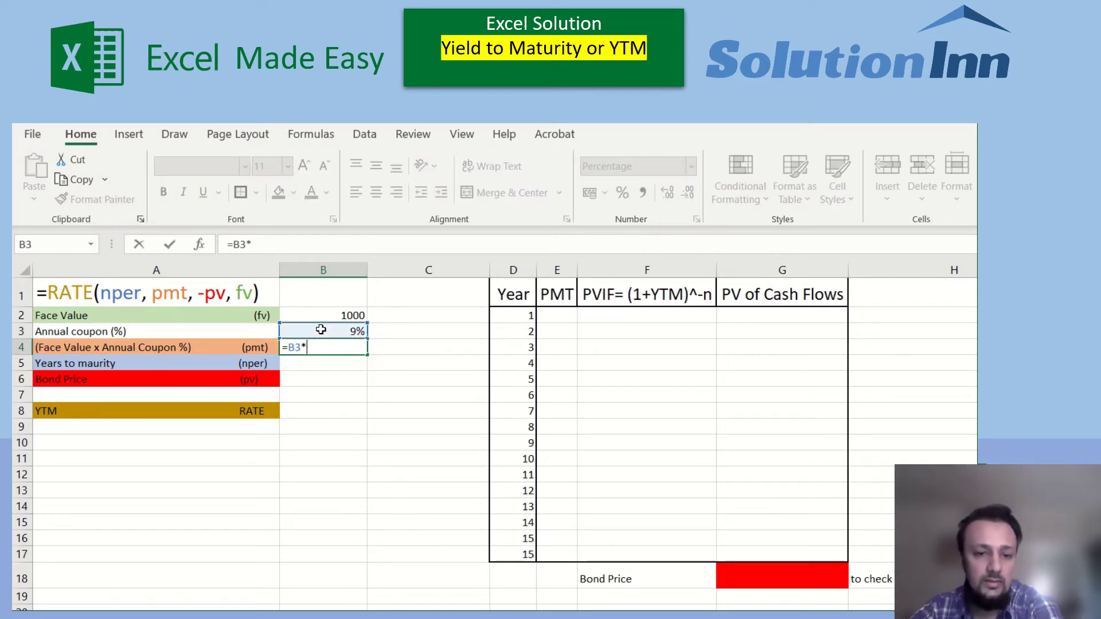
pyautogui.click(328, 314)
pyautogui.press('Return')
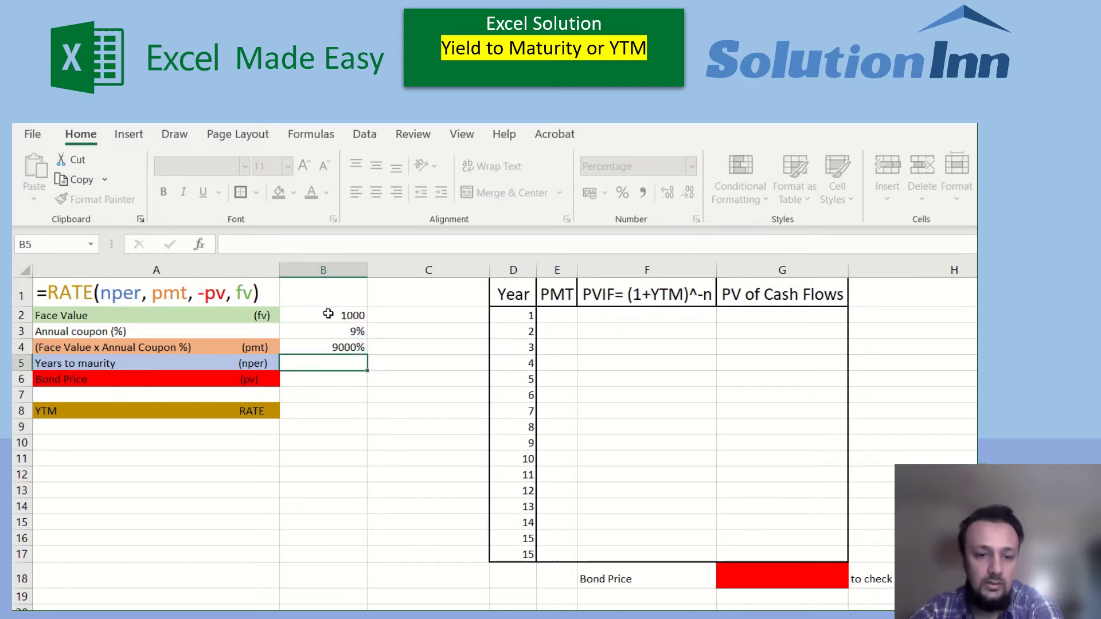
pyautogui.click(343, 347)
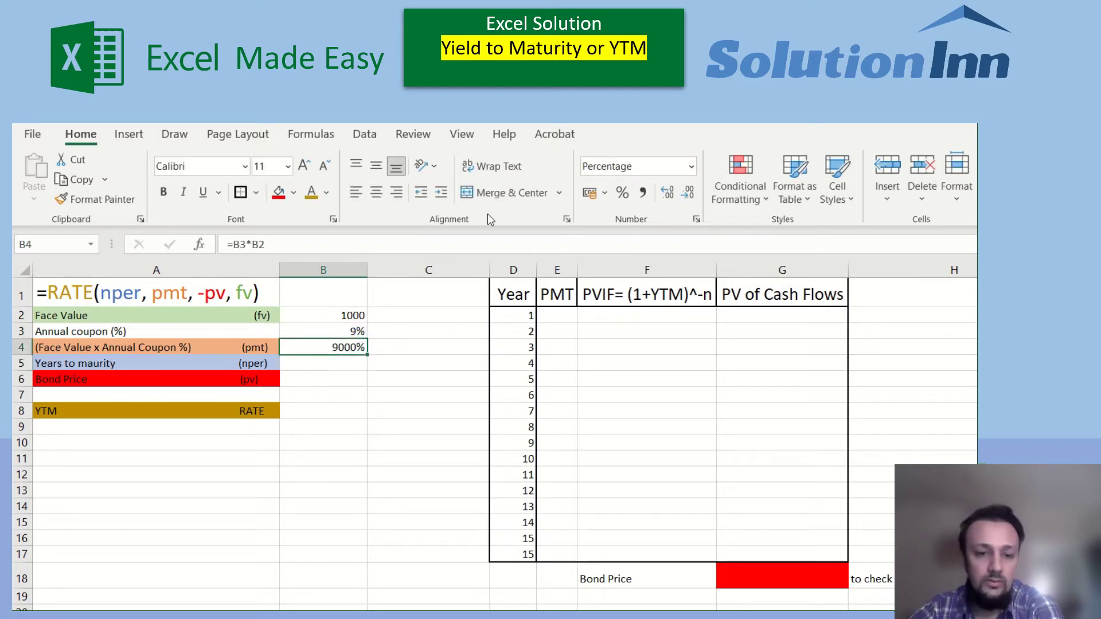
pyautogui.click(643, 192)
# Enter 15 years to maturity in B5 and a bond price of 964 in B6
pyautogui.click(324, 366)
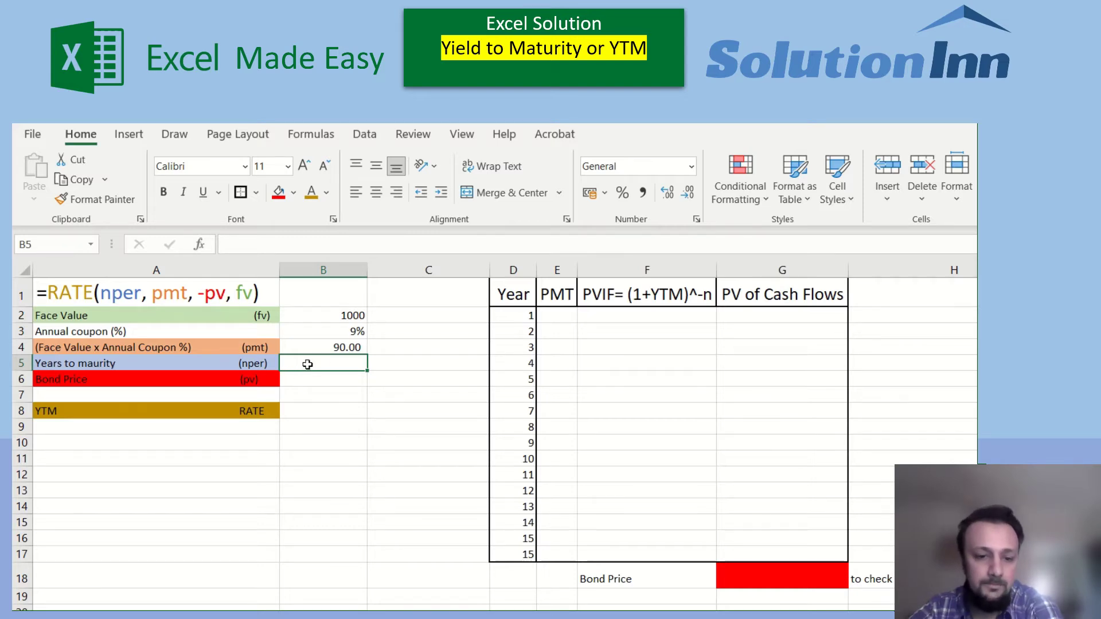
pyautogui.write('15')
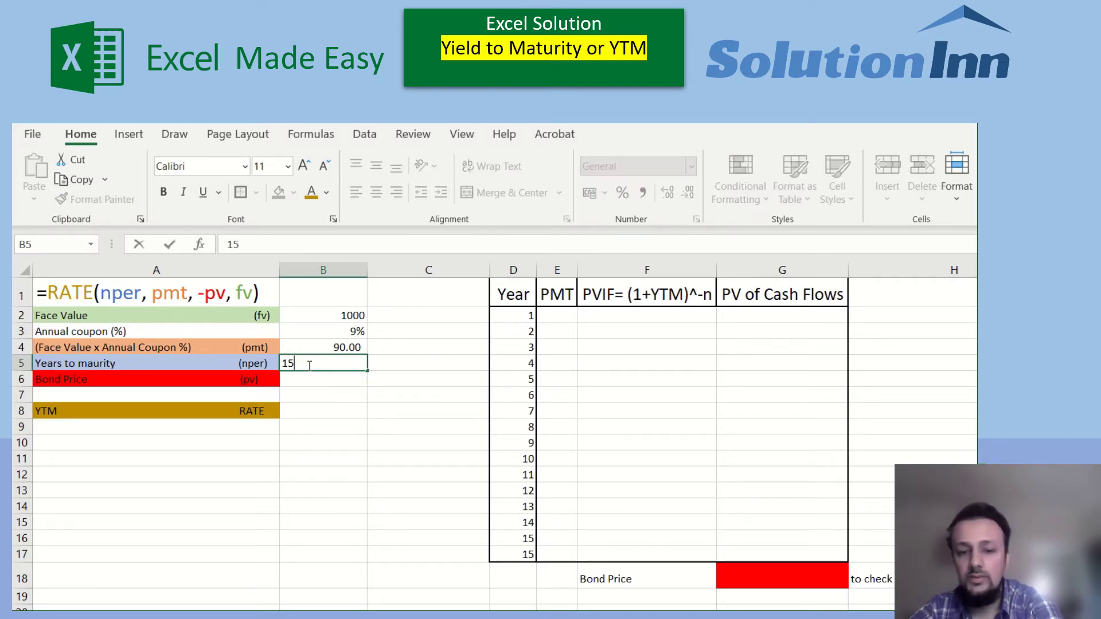
pyautogui.click(316, 380)
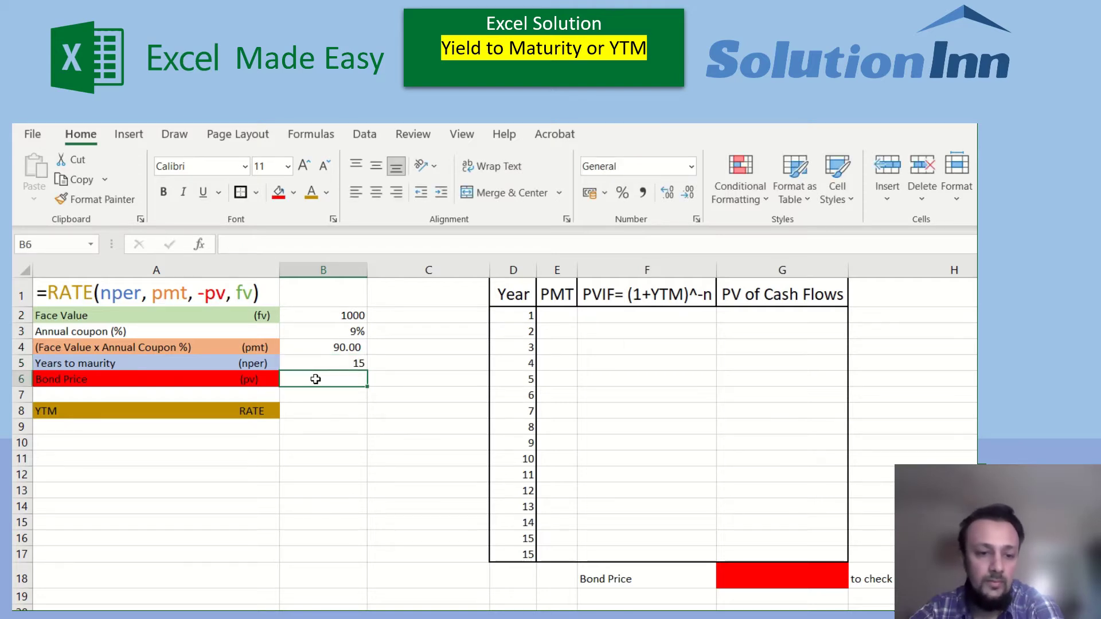
pyautogui.write('9')
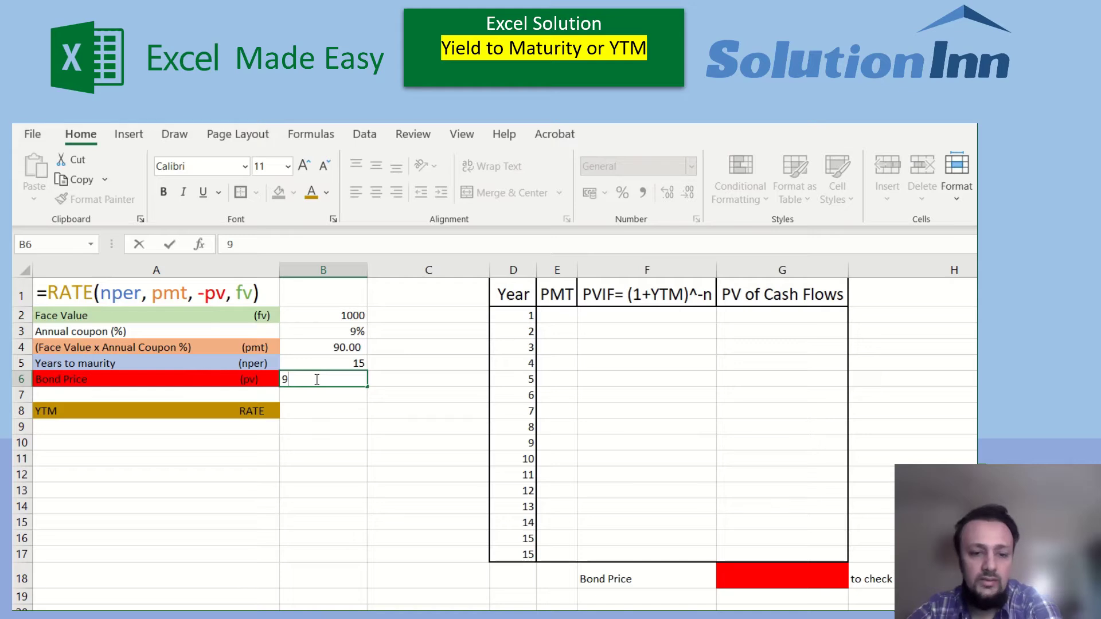
pyautogui.write('64')
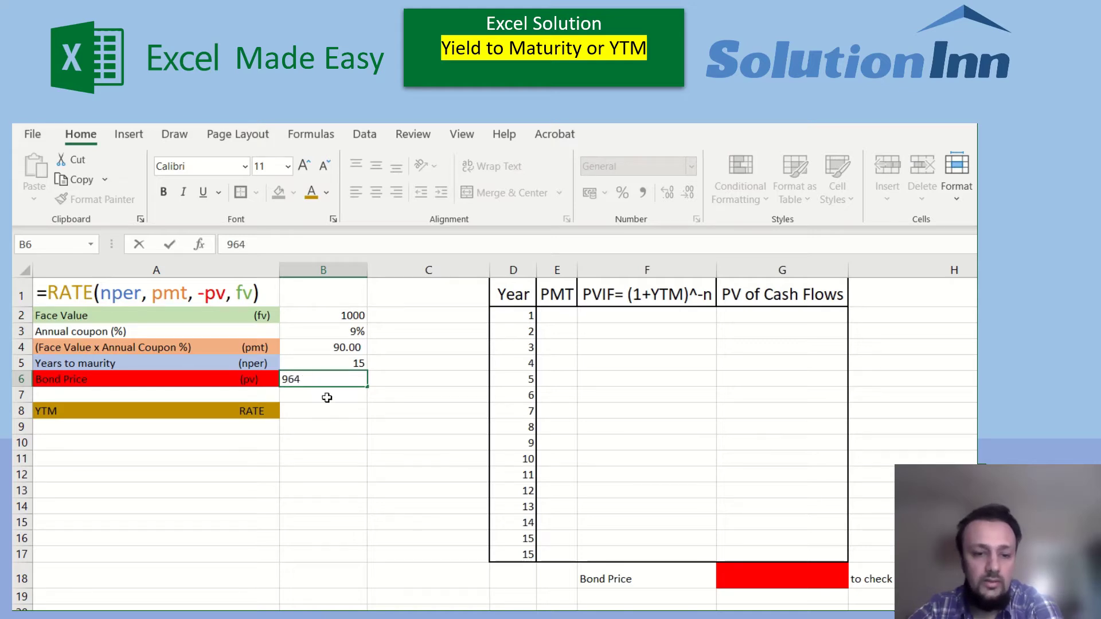
pyautogui.press('Return')
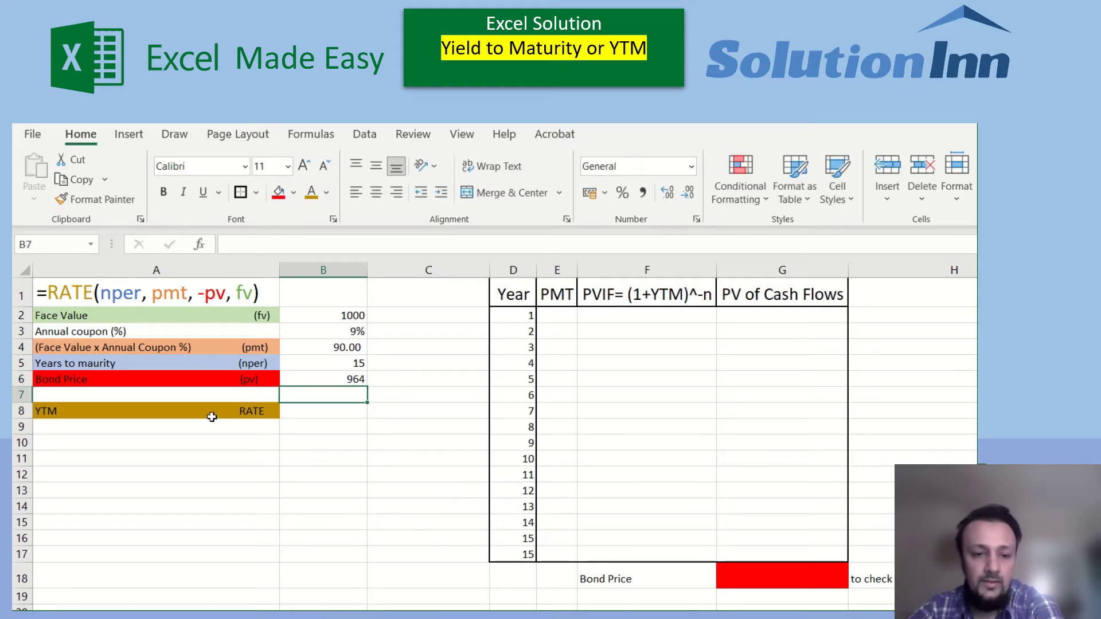
pyautogui.click(311, 419)
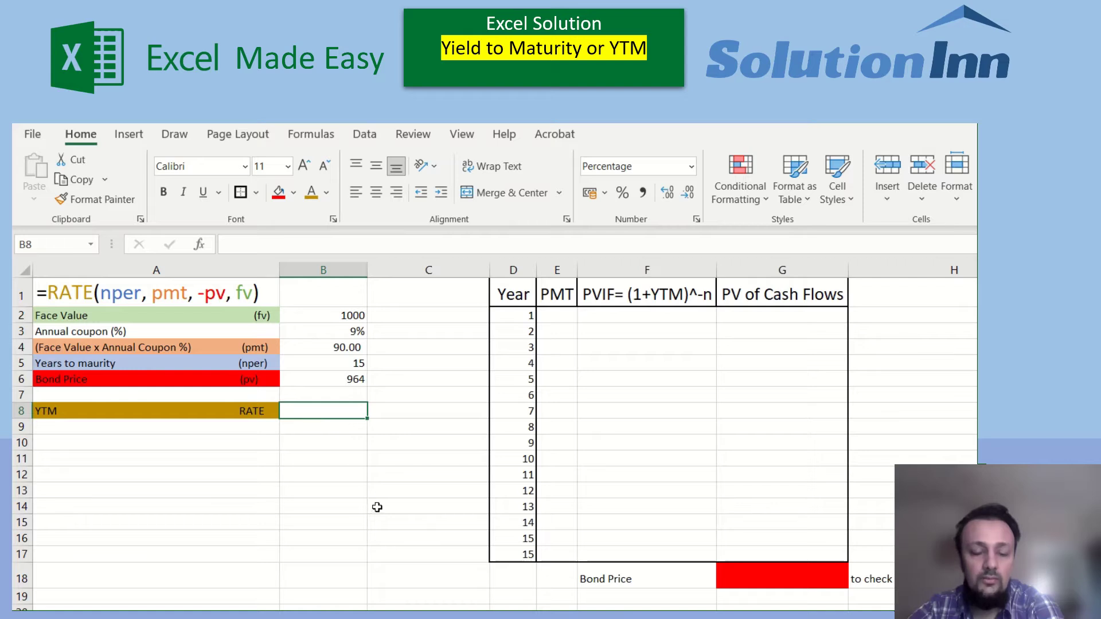
# Enter =RATE(B5,B4,-B6,B2) in B8, returning a yield to maturity of 9.46%
pyautogui.write('=')
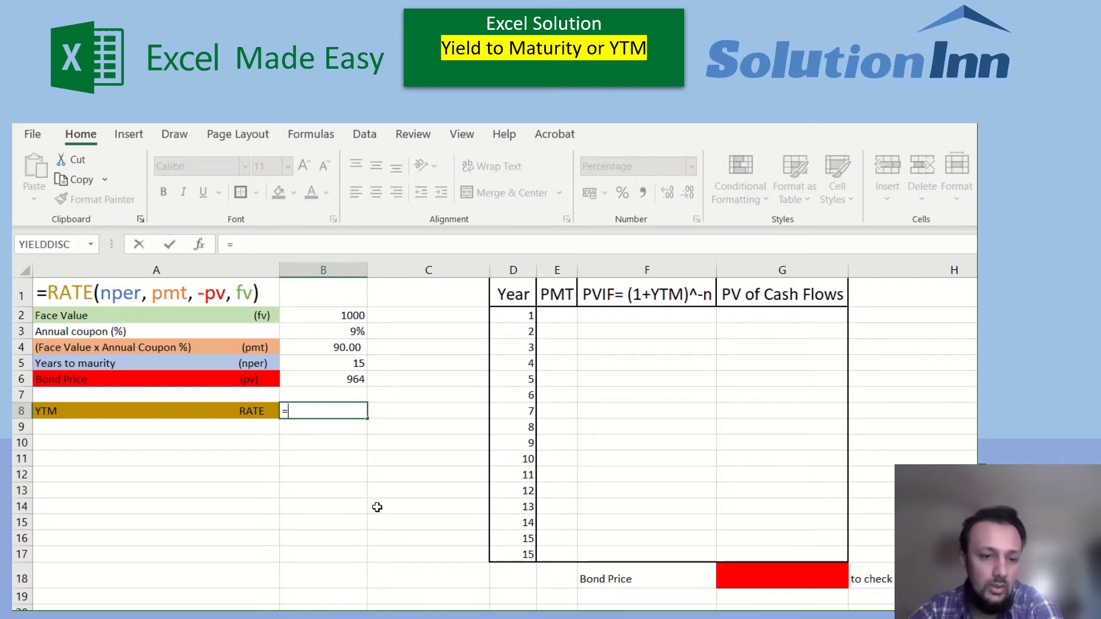
pyautogui.write('rate')
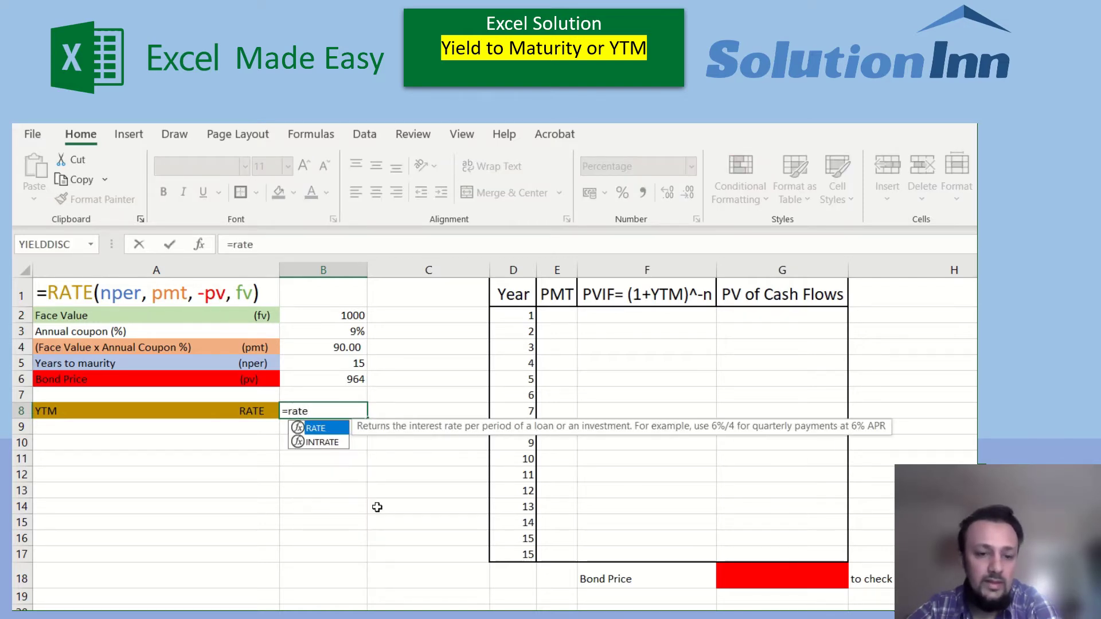
pyautogui.press('Tab')
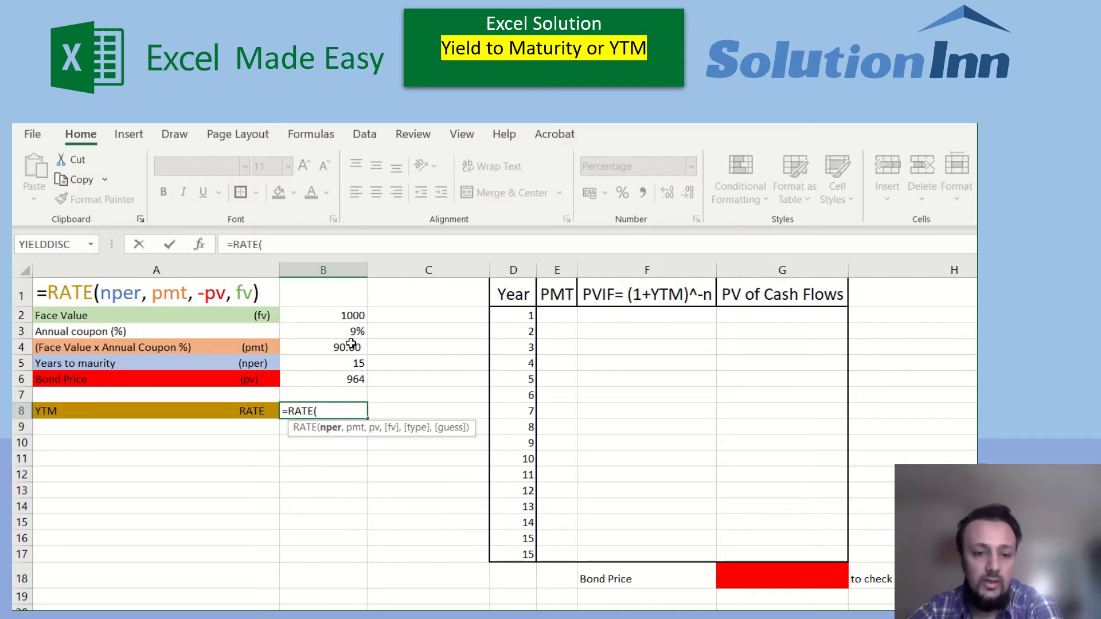
pyautogui.click(357, 362)
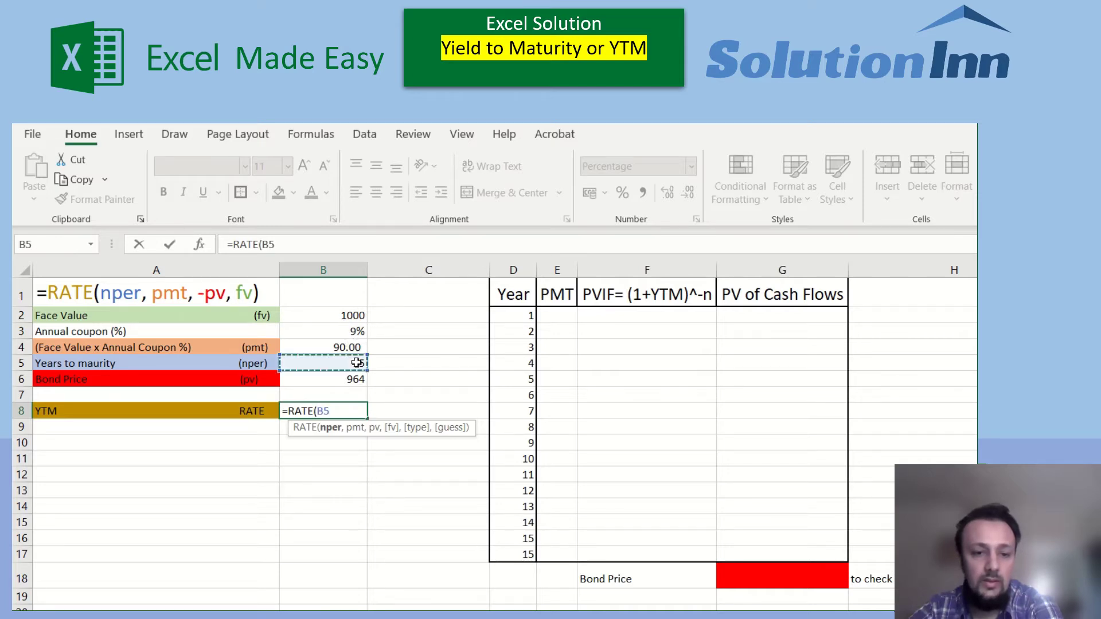
pyautogui.write(',')
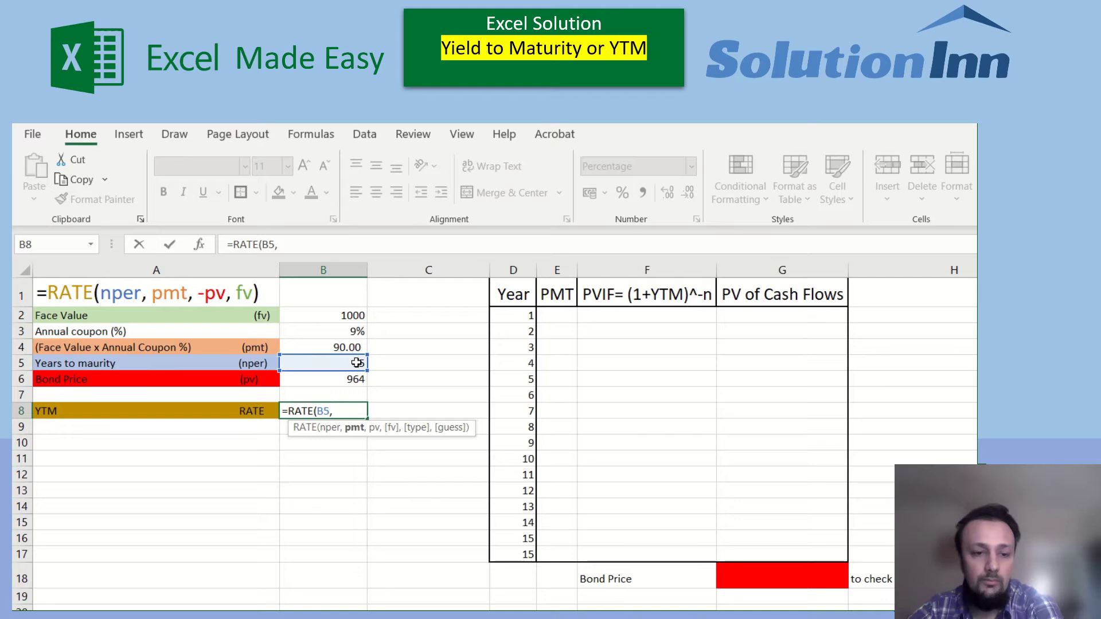
pyautogui.click(348, 348)
pyautogui.write(',')
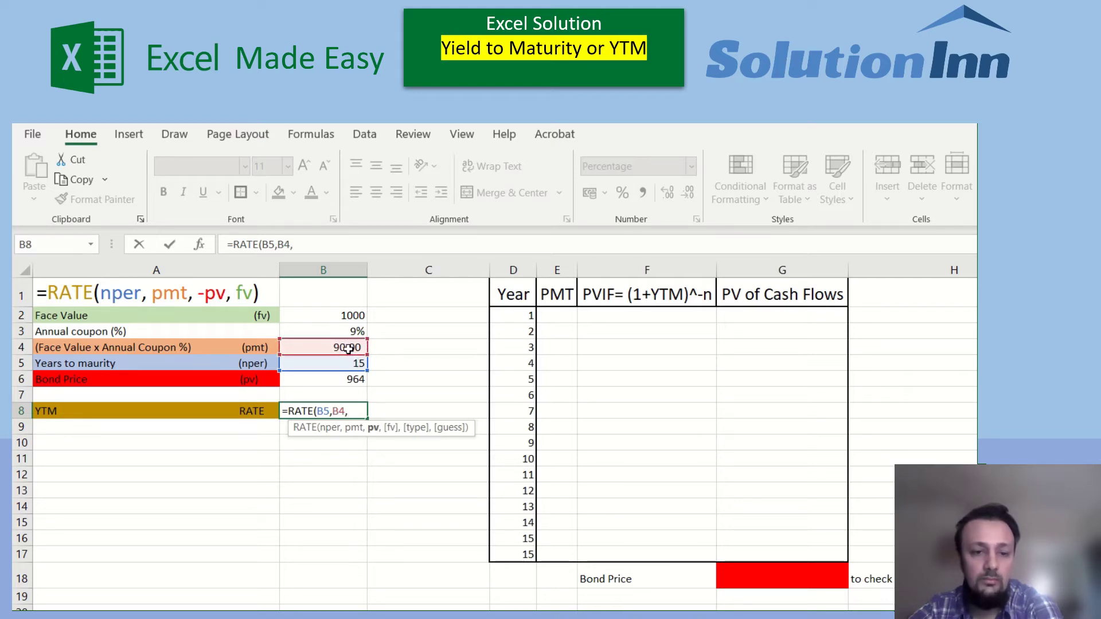
pyautogui.write('-')
pyautogui.click(353, 379)
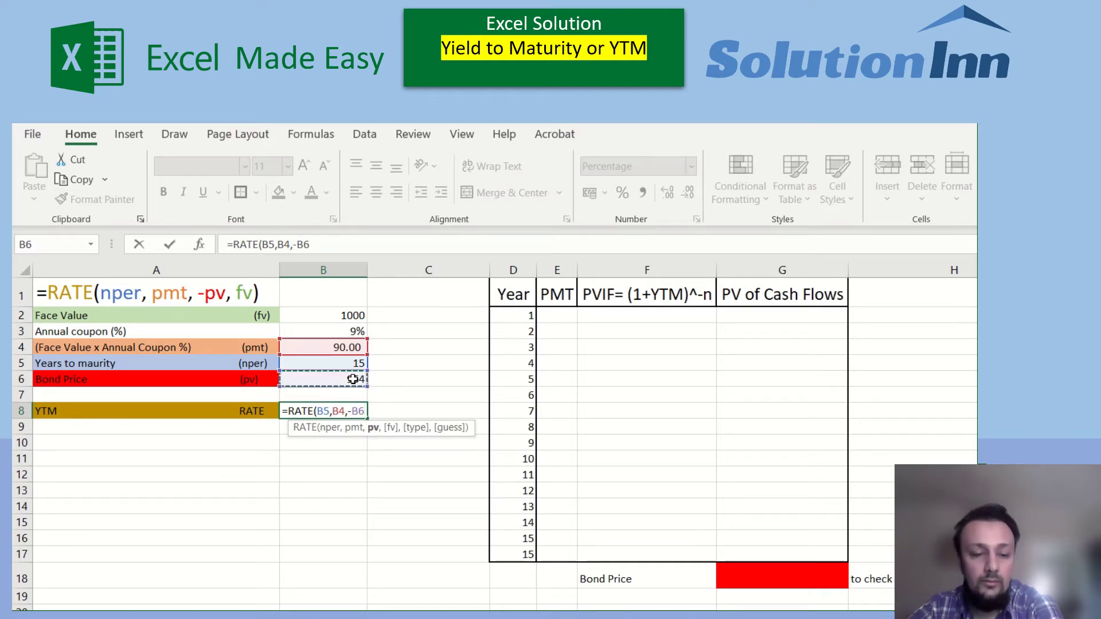
pyautogui.write(',')
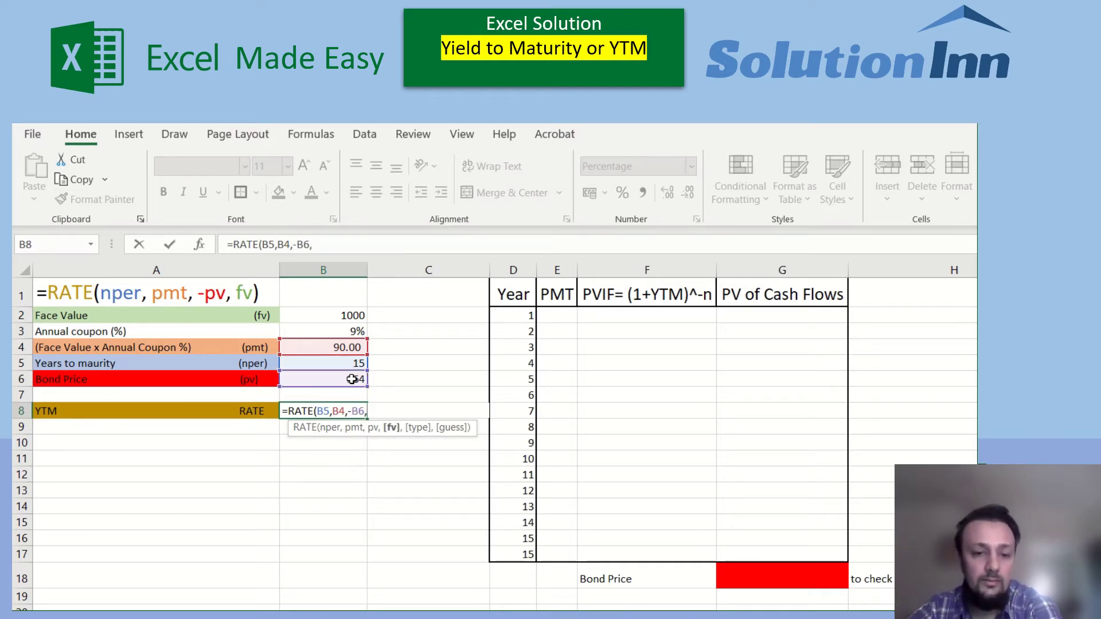
pyautogui.click(337, 316)
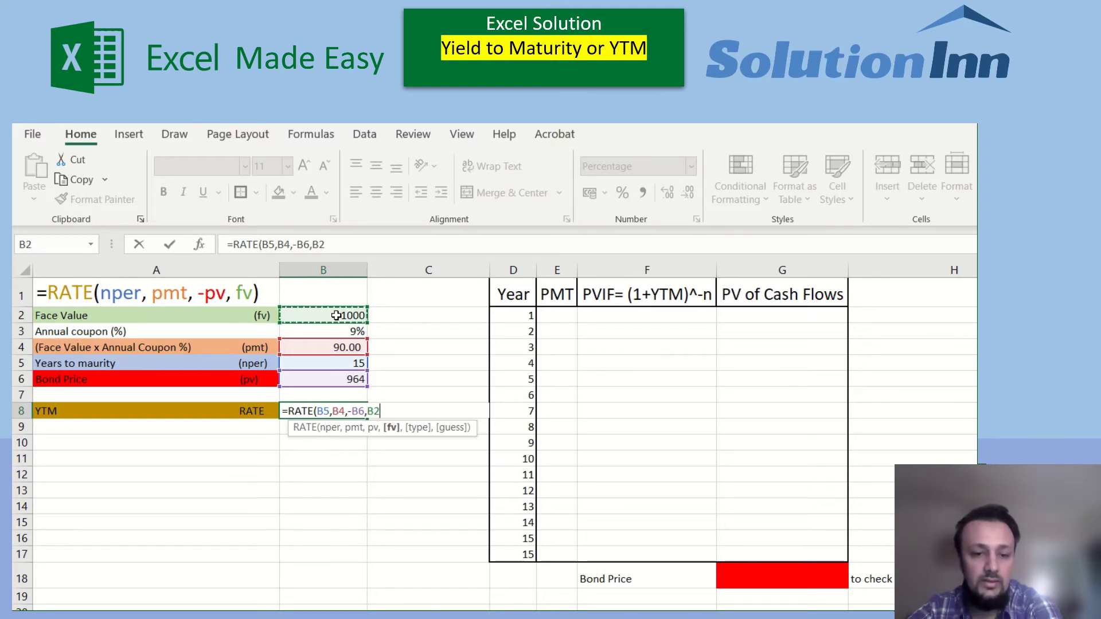
pyautogui.write(')')
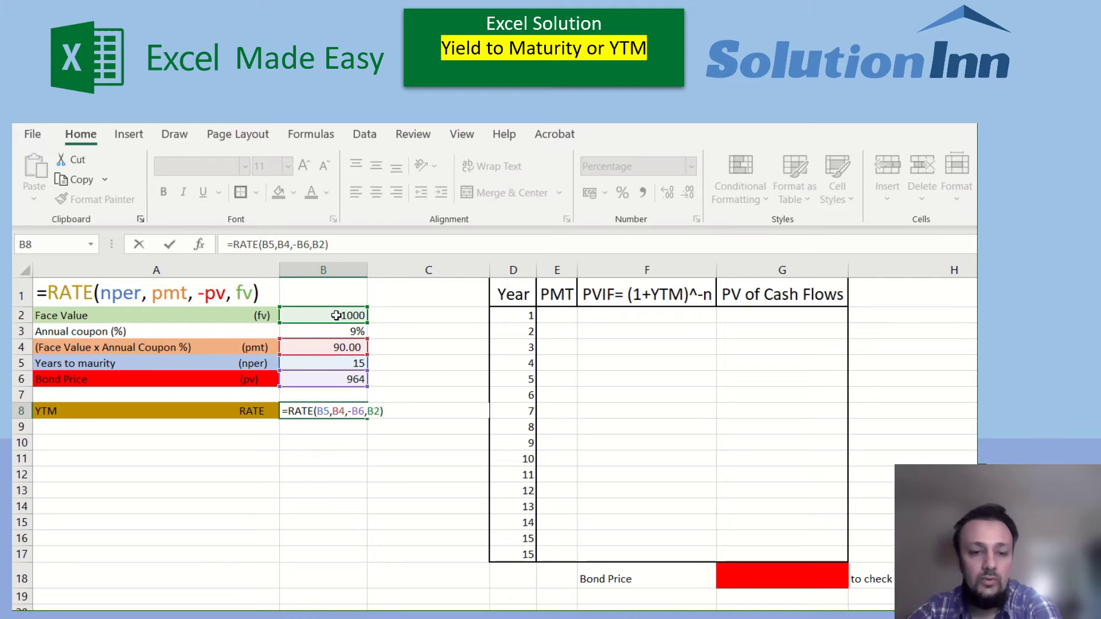
pyautogui.press('Return')
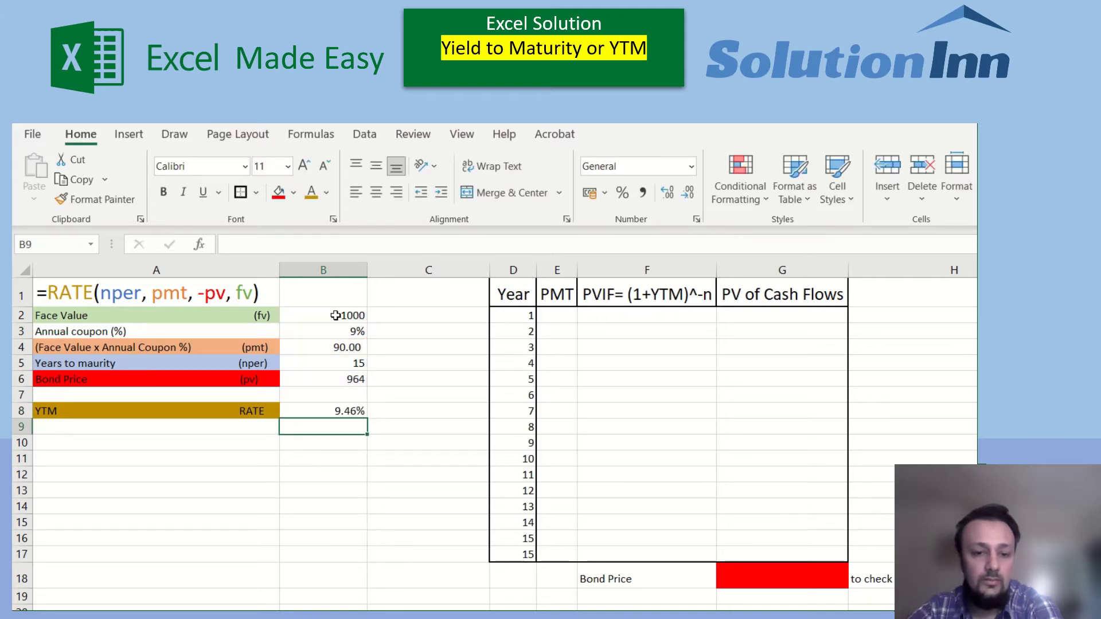
pyautogui.click(359, 412)
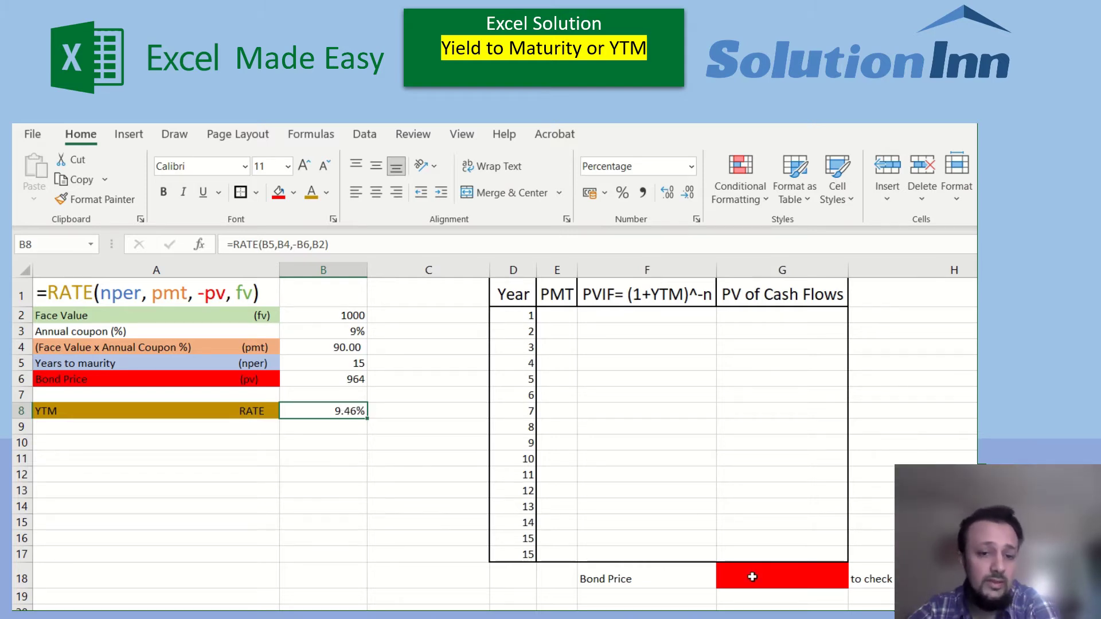
pyautogui.click(671, 581)
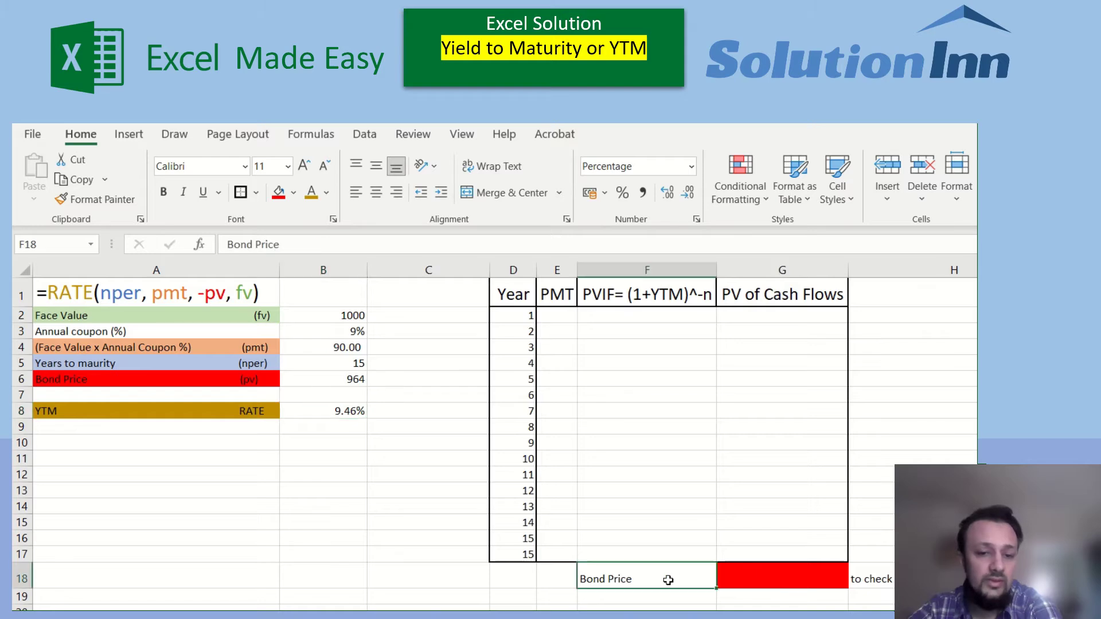
pyautogui.doubleClick(683, 293)
pyautogui.moveTo(685, 294); pyautogui.dragTo(653, 290)
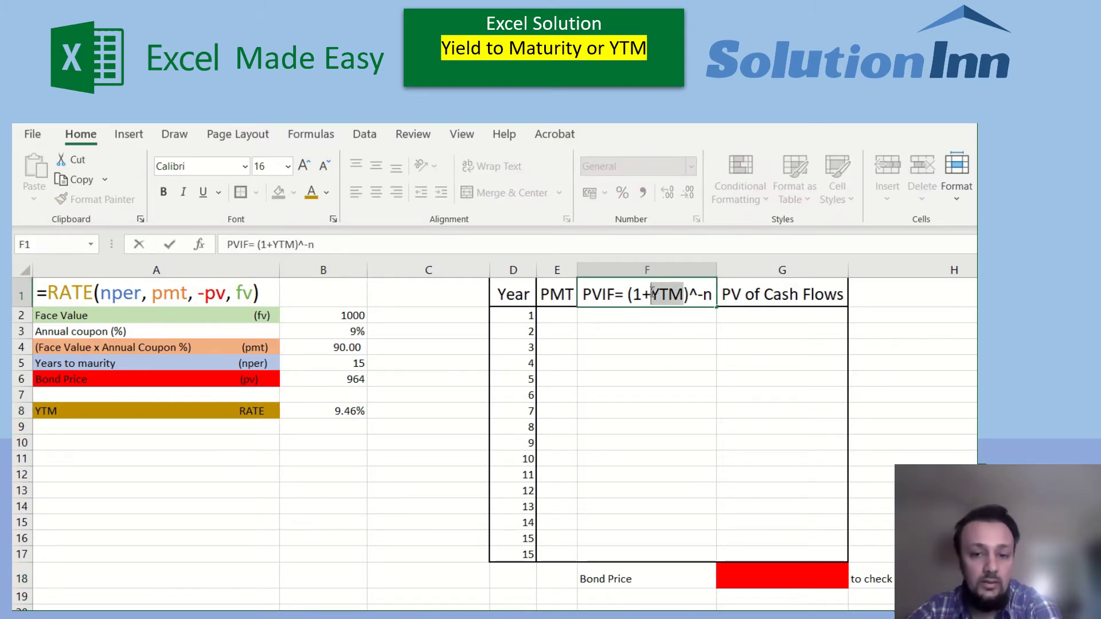
pyautogui.click(349, 413)
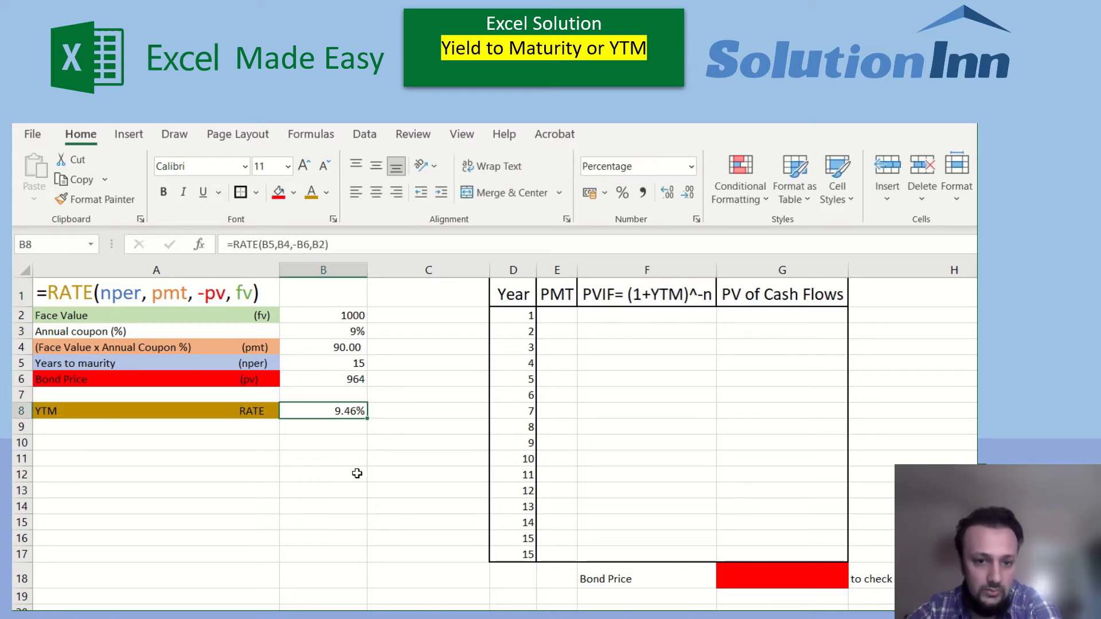
pyautogui.click(551, 317)
pyautogui.click(639, 317)
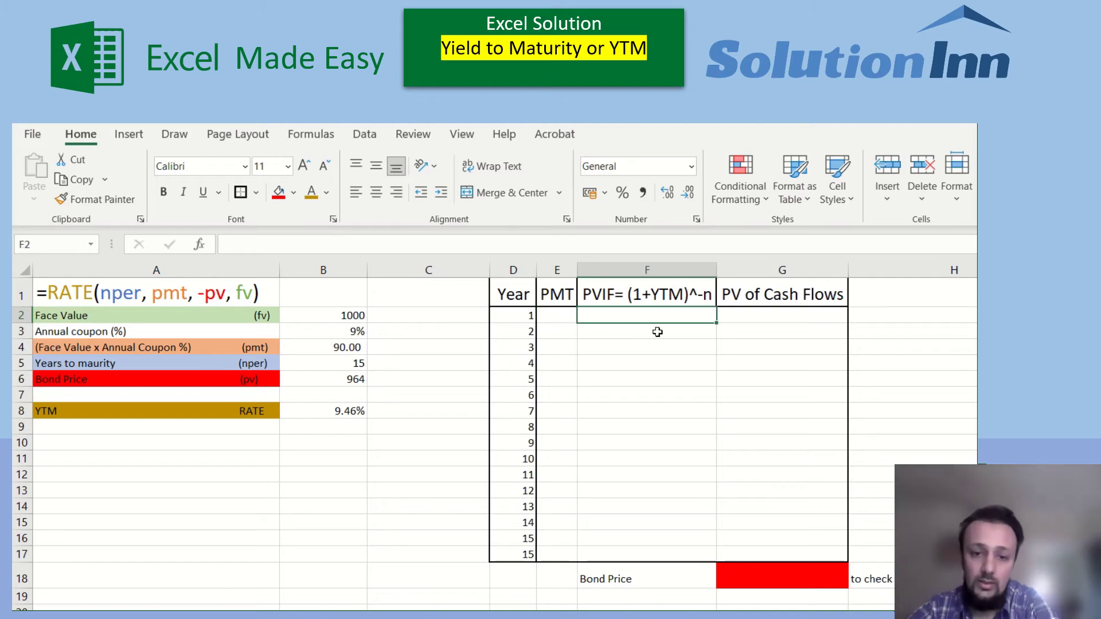
# Enter =(1+$B$8)^(-D2) in F2 and fill it down to F17, giving factors 0.9136 to 0.2578
pyautogui.write('=')
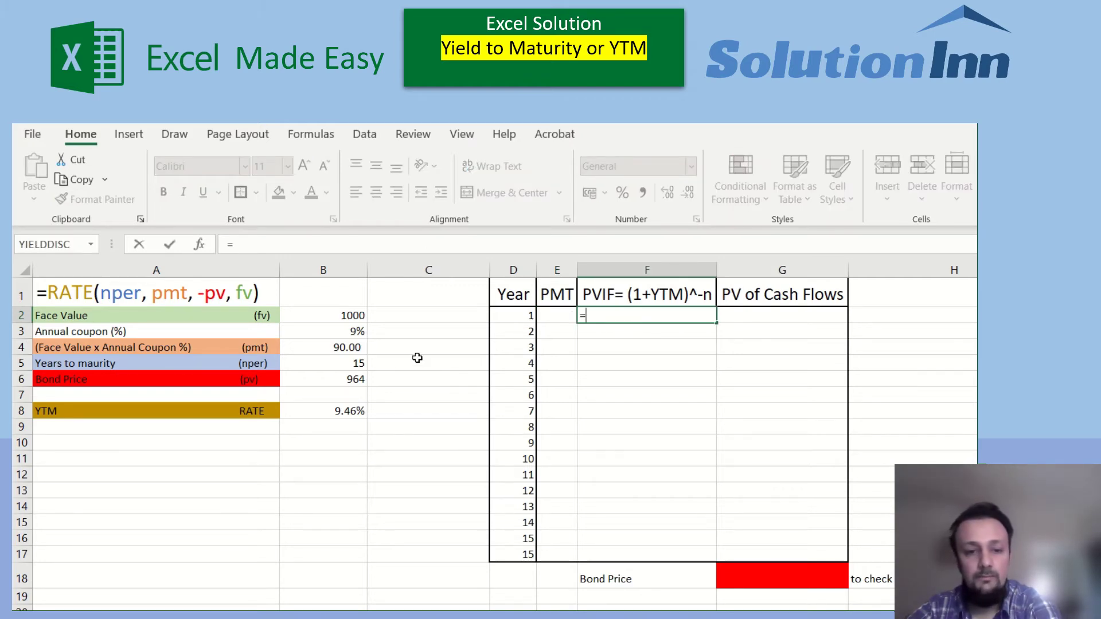
pyautogui.write('(1')
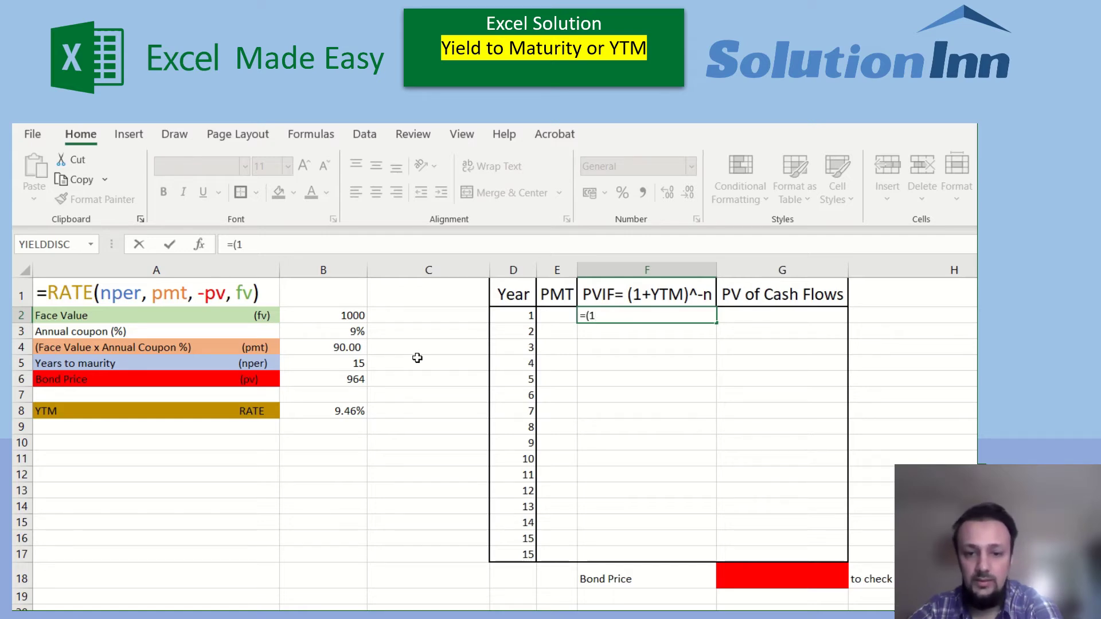
pyautogui.write('+')
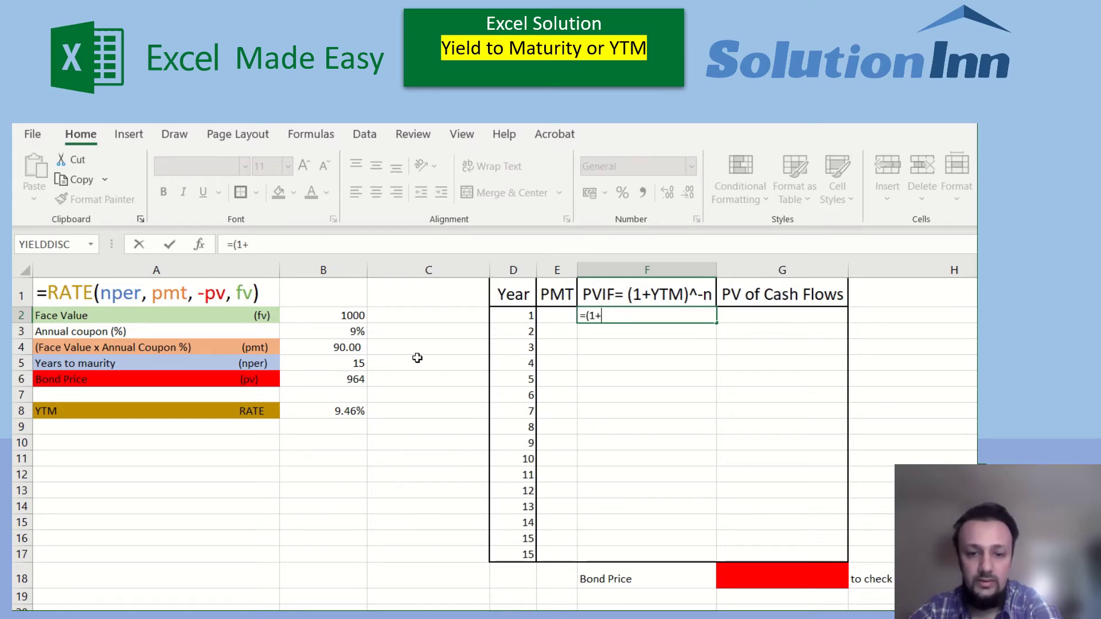
pyautogui.click(351, 412)
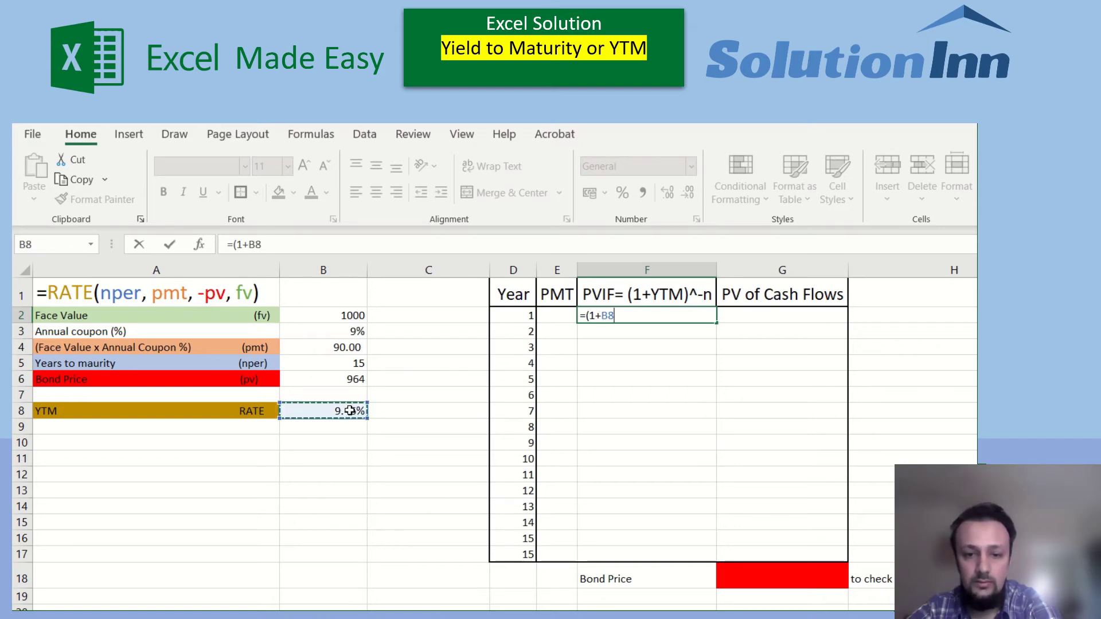
pyautogui.press('F2')
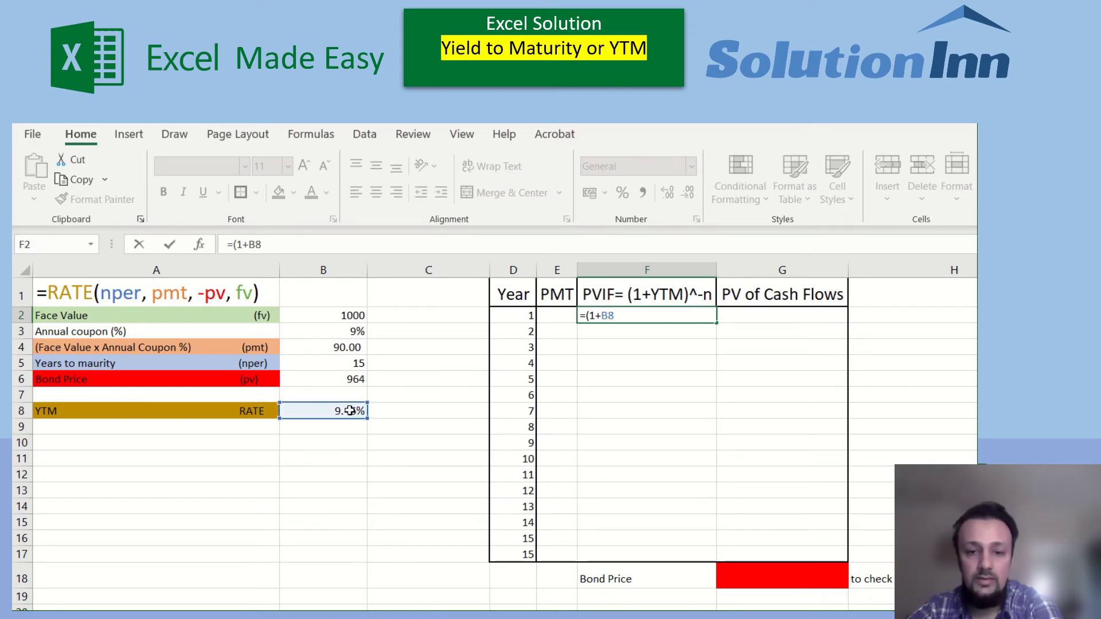
pyautogui.press('F4')
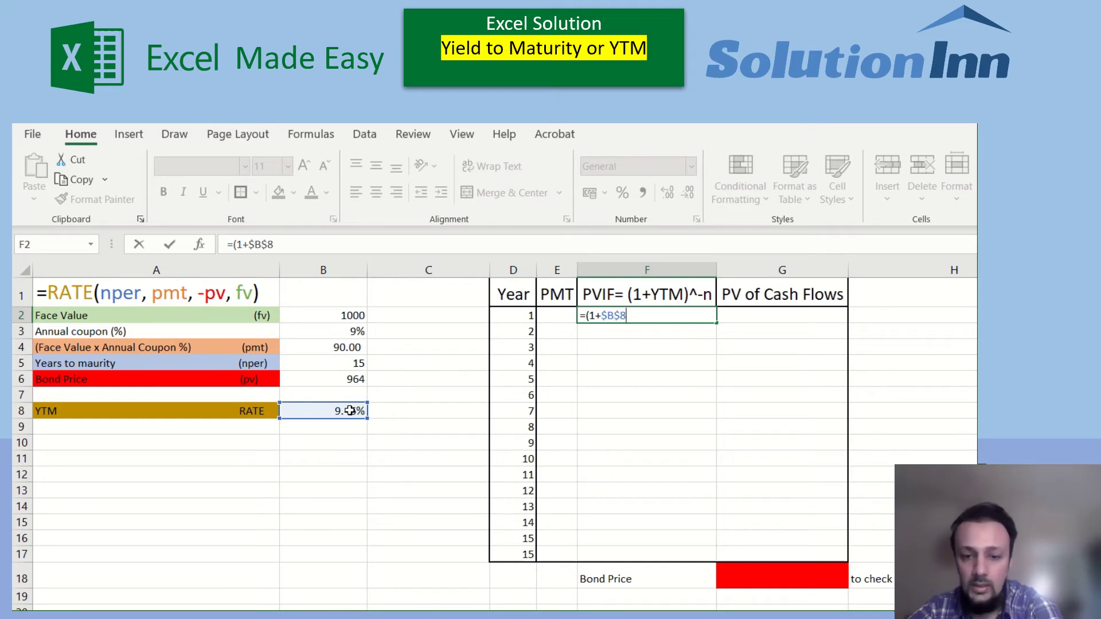
pyautogui.write(')^(-')
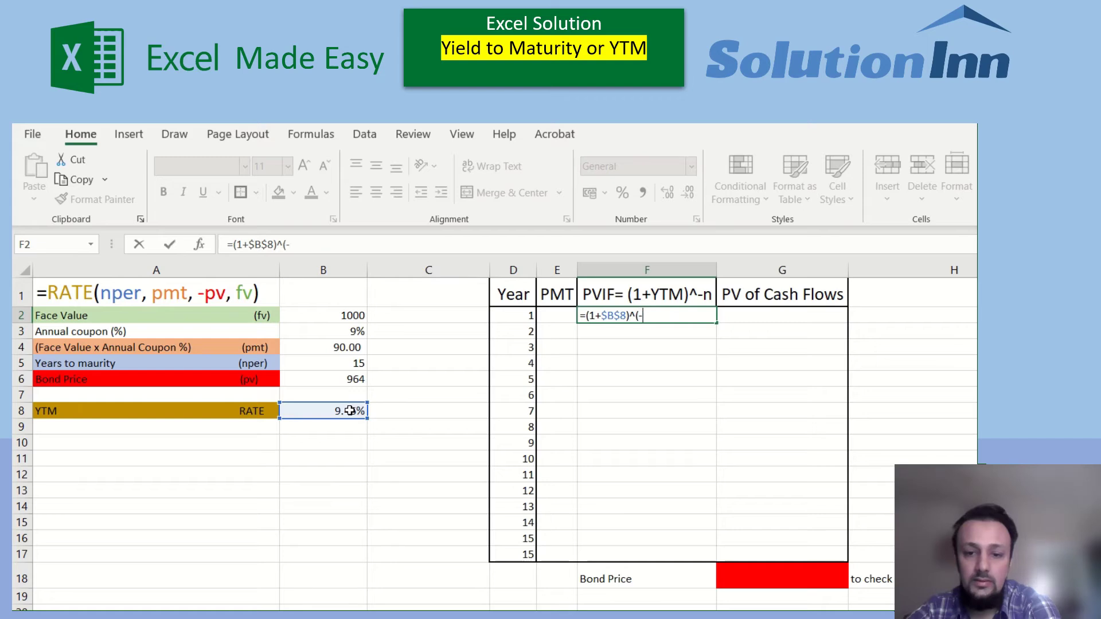
pyautogui.click(518, 317)
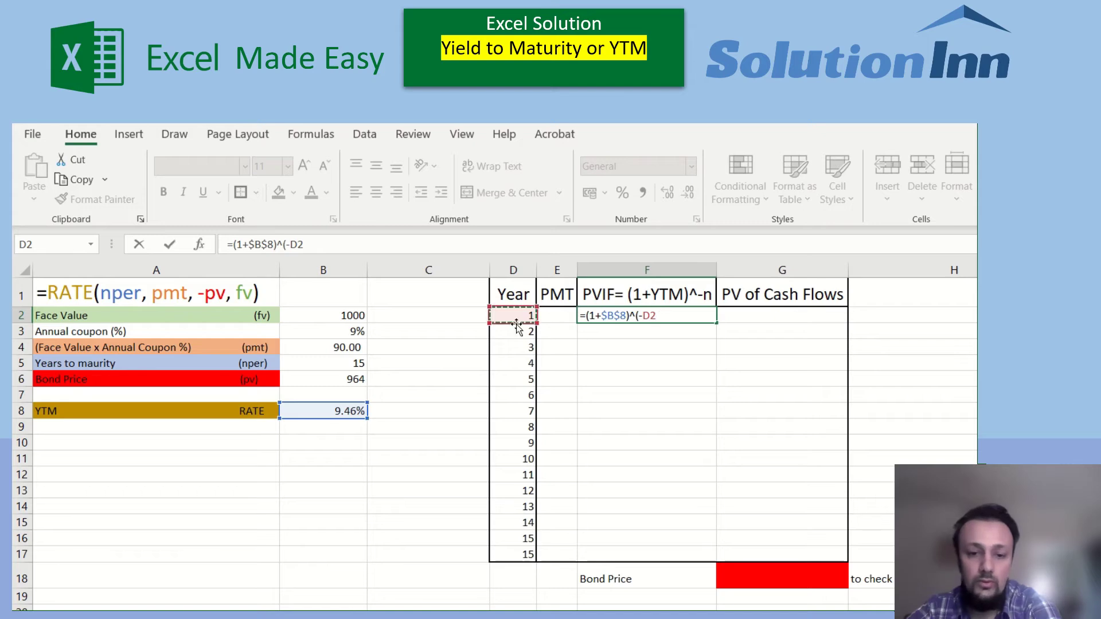
pyautogui.write(')')
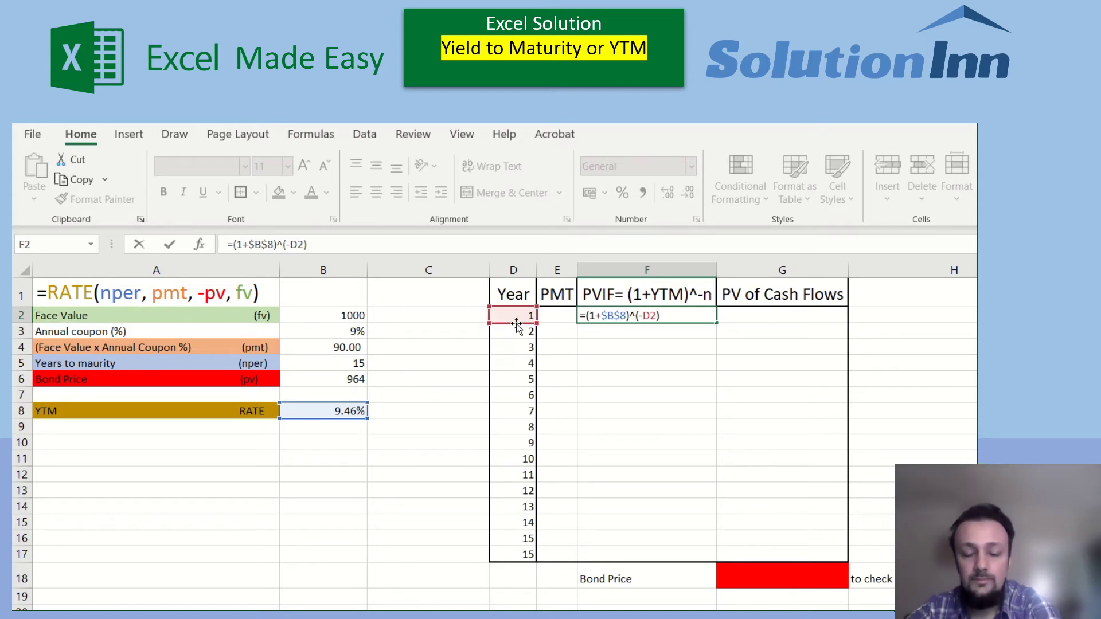
pyautogui.press('Return')
pyautogui.click(635, 315)
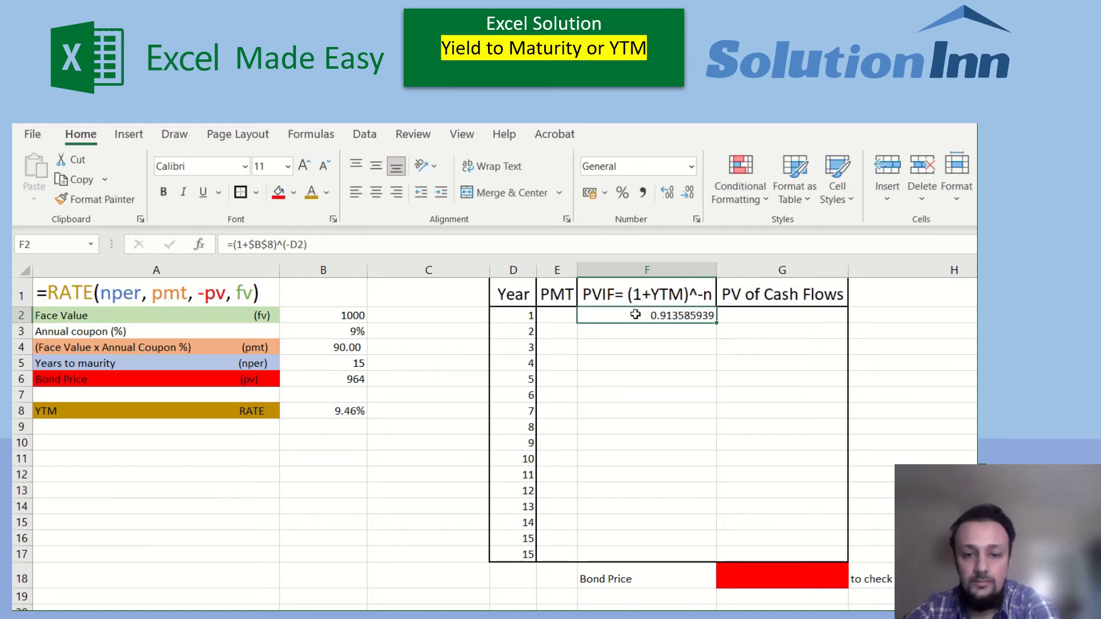
pyautogui.moveTo(715, 324); pyautogui.dragTo(709, 560)
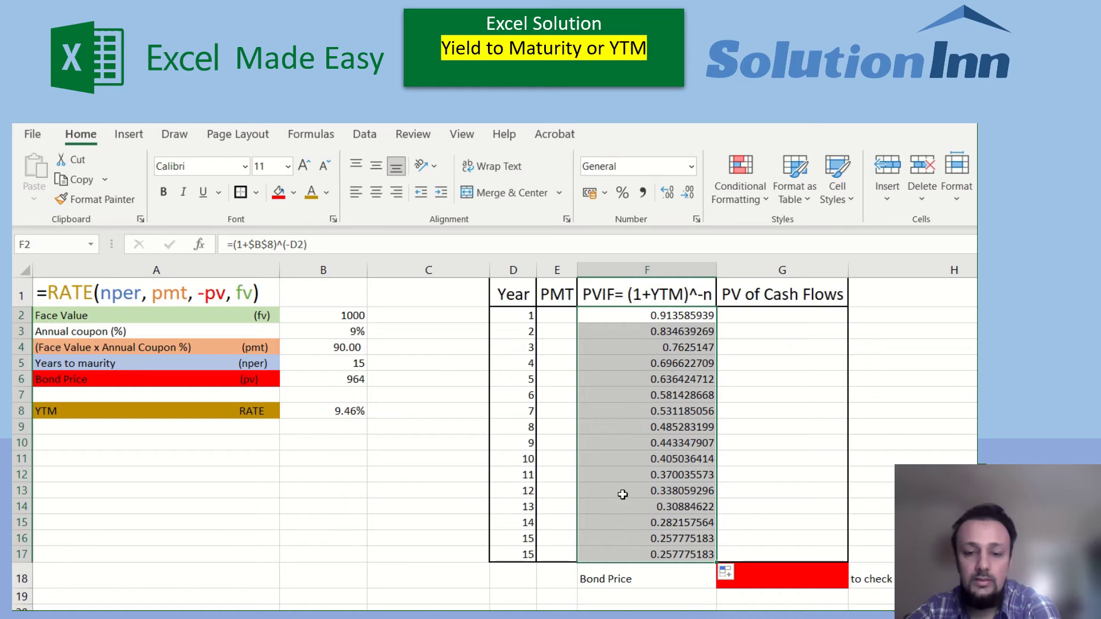
# Fill E2:E17 with =$B$4 (90.00), then overwrite the final year E17 with 1000
pyautogui.click(555, 316)
pyautogui.write('=')
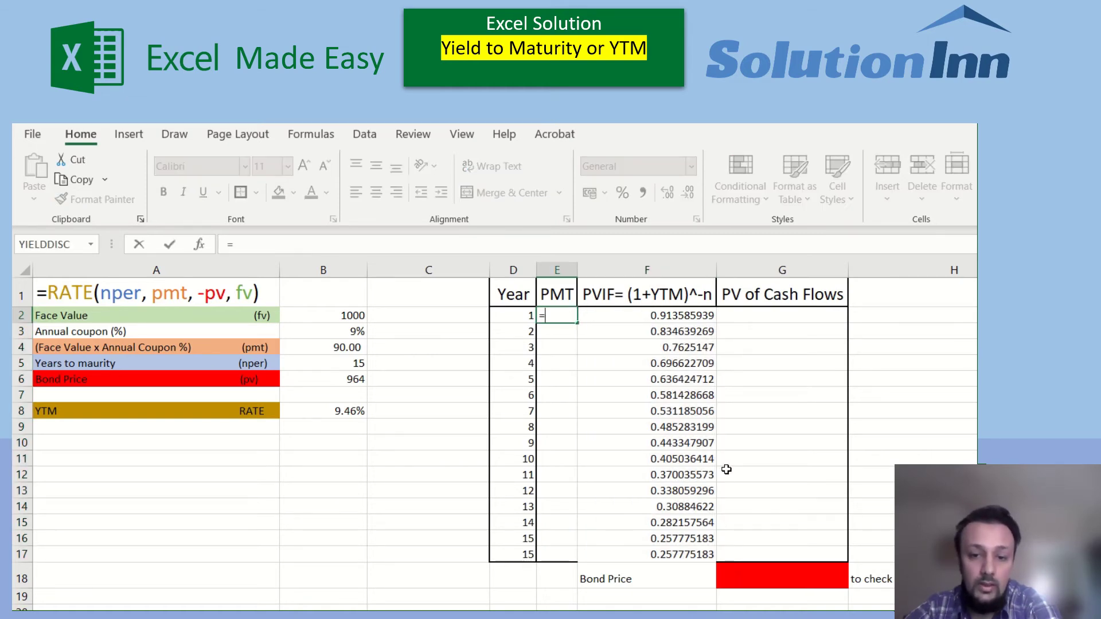
pyautogui.click(336, 347)
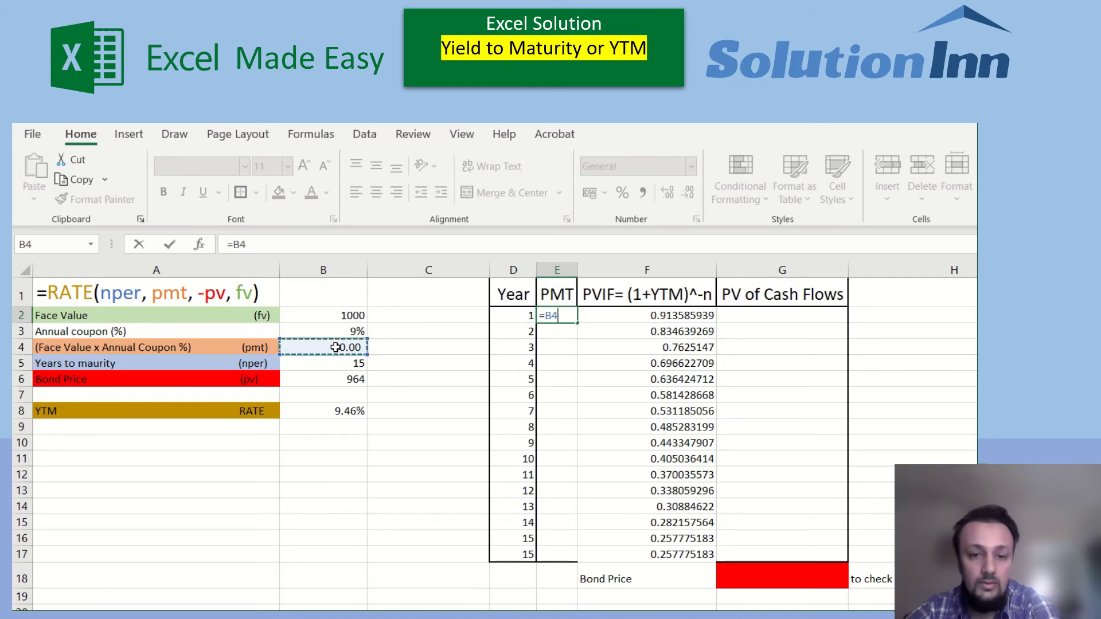
pyautogui.press('F4')
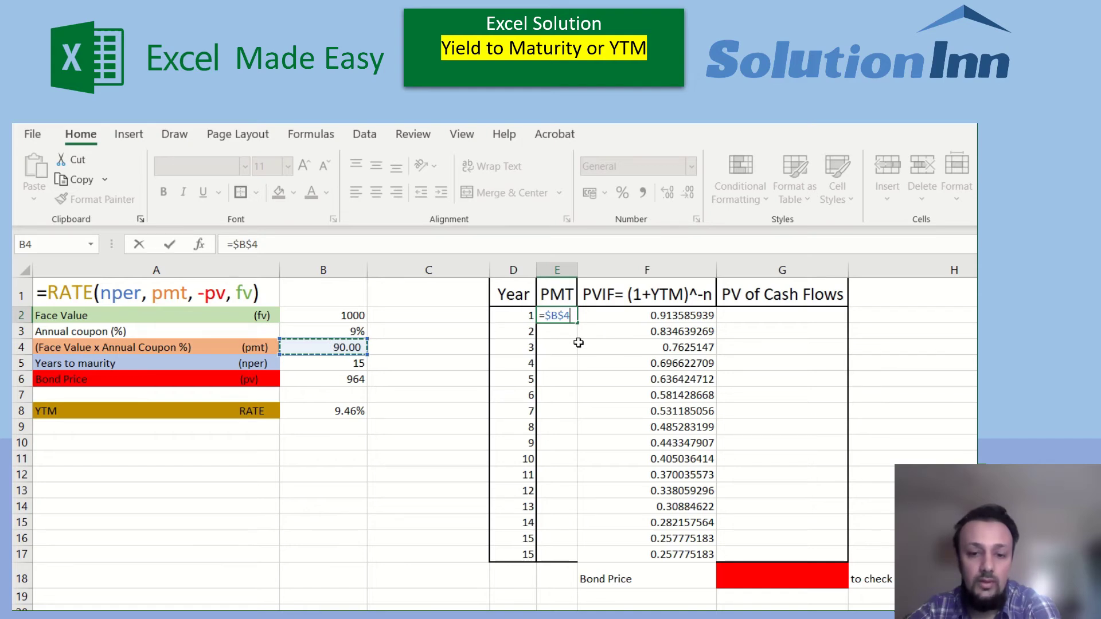
pyautogui.hotkey('ctrl', 'Return')
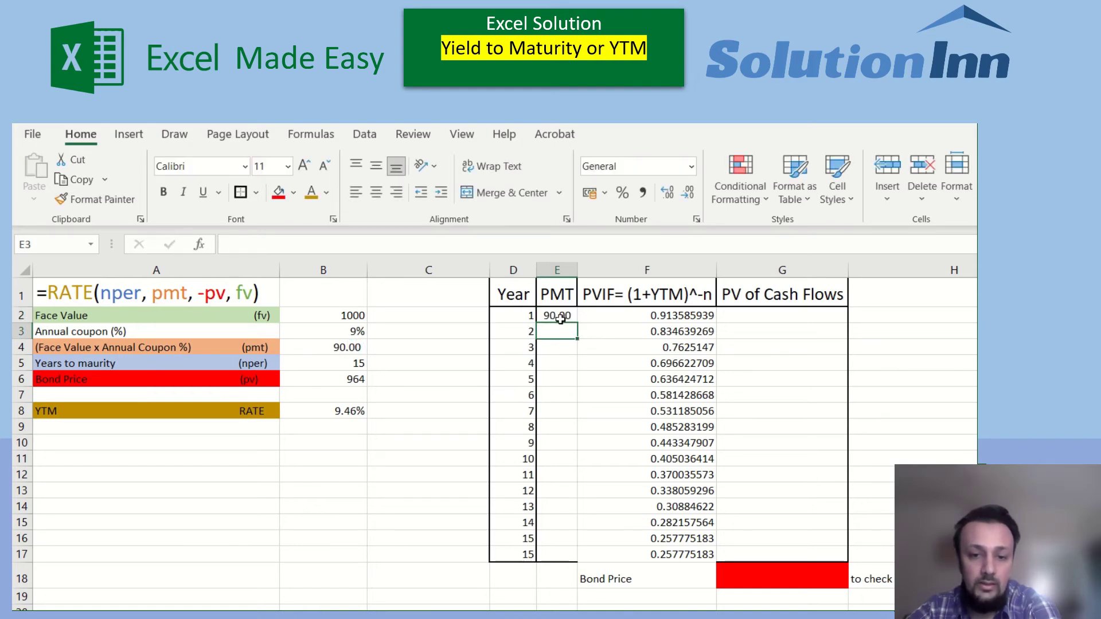
pyautogui.moveTo(578, 323); pyautogui.dragTo(581, 565)
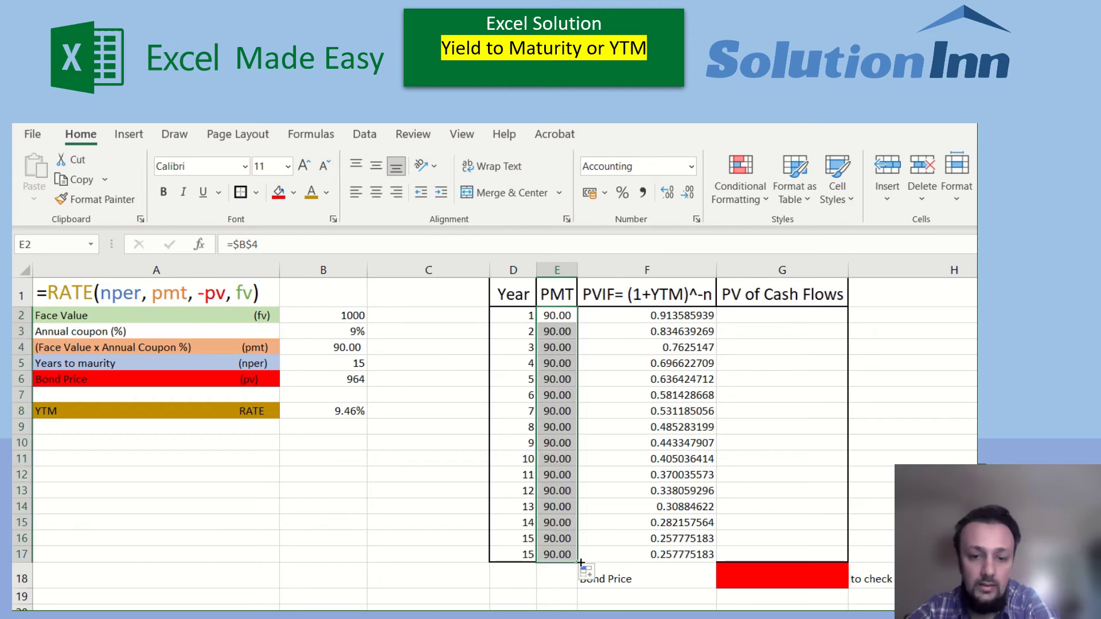
pyautogui.click(552, 549)
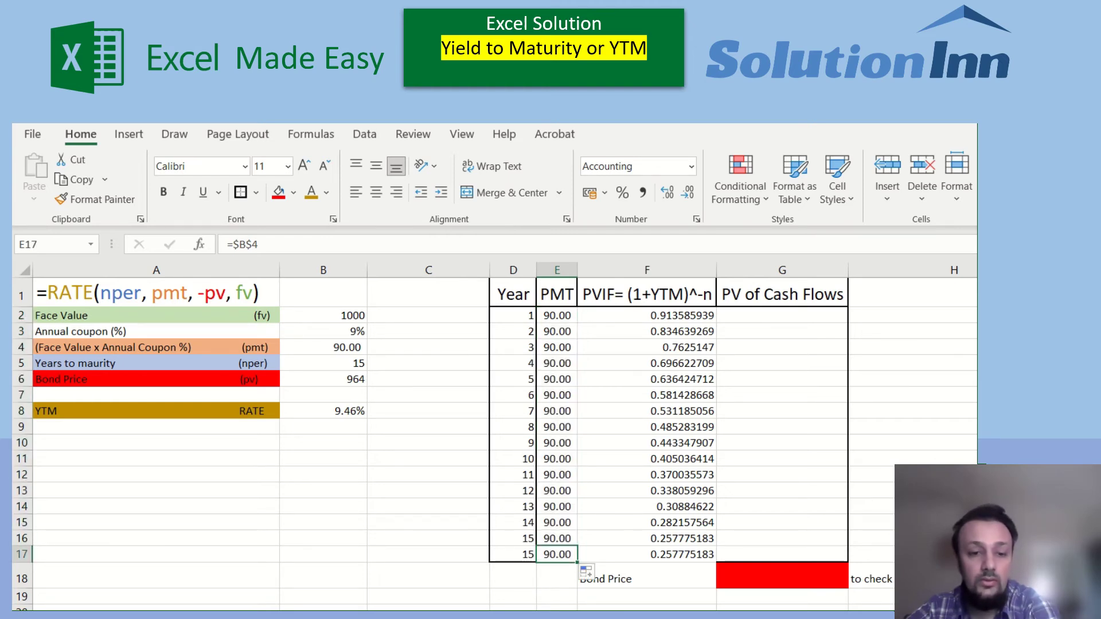
pyautogui.write('1000')
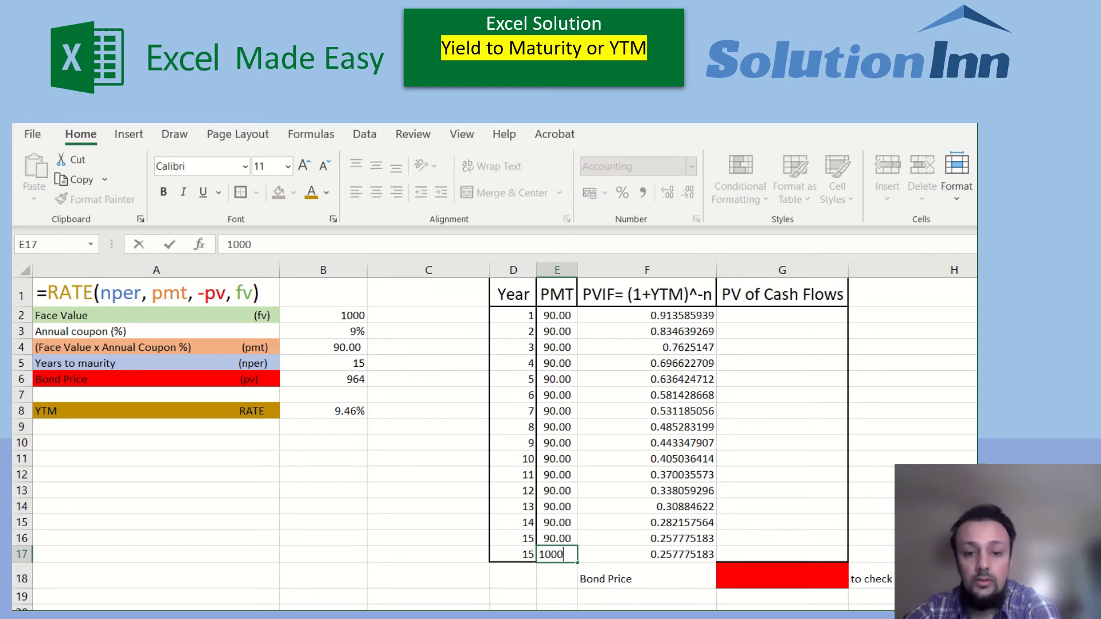
pyautogui.press('Return')
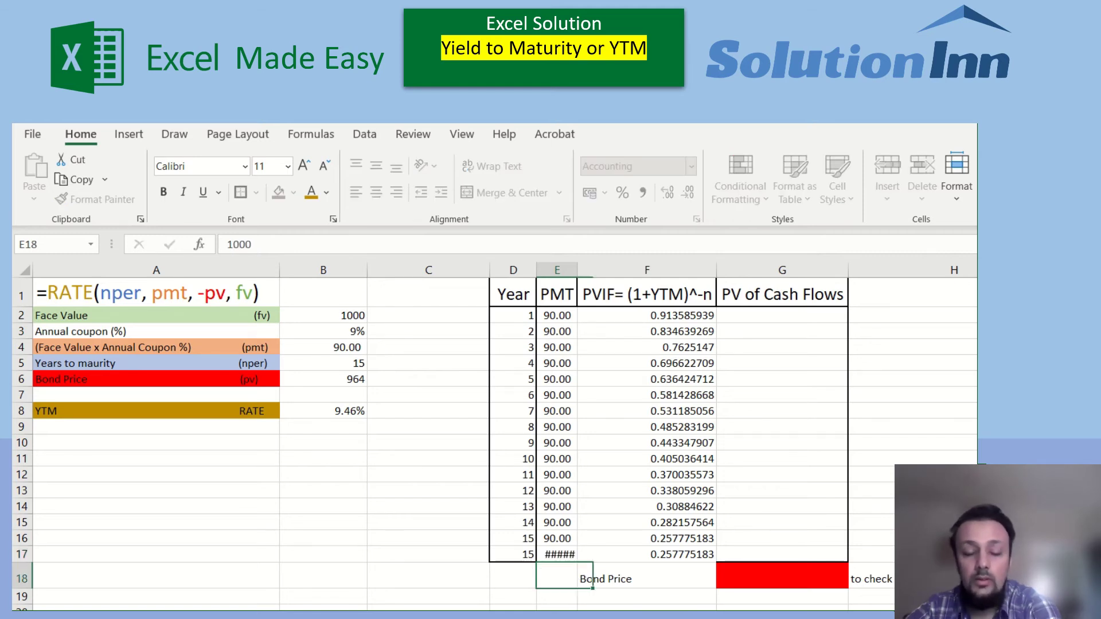
pyautogui.click(456, 548)
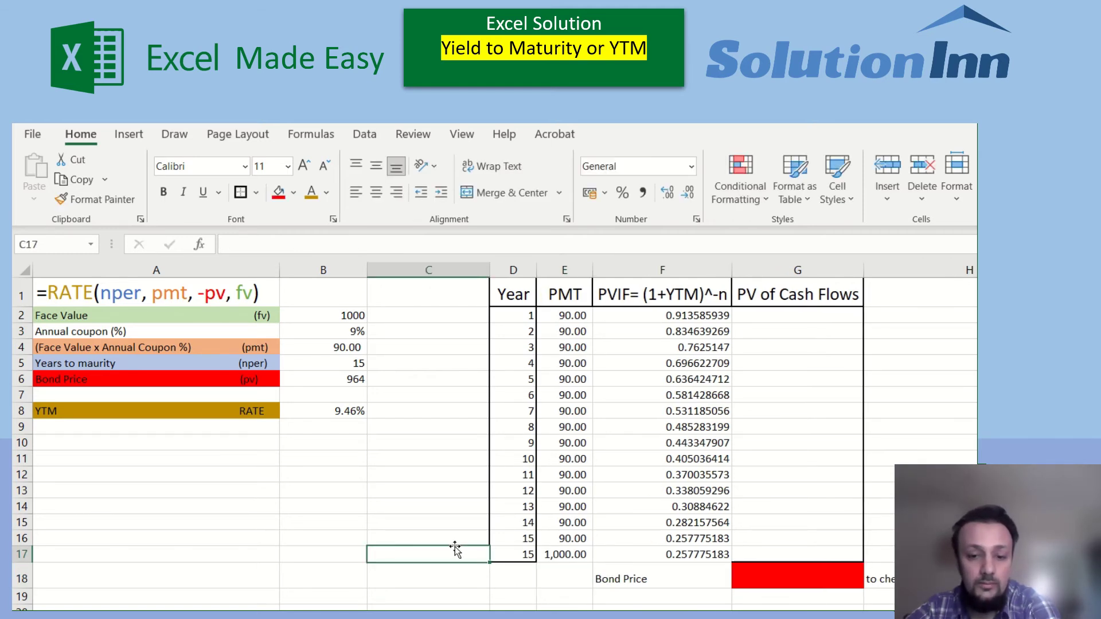
pyautogui.write('rede')
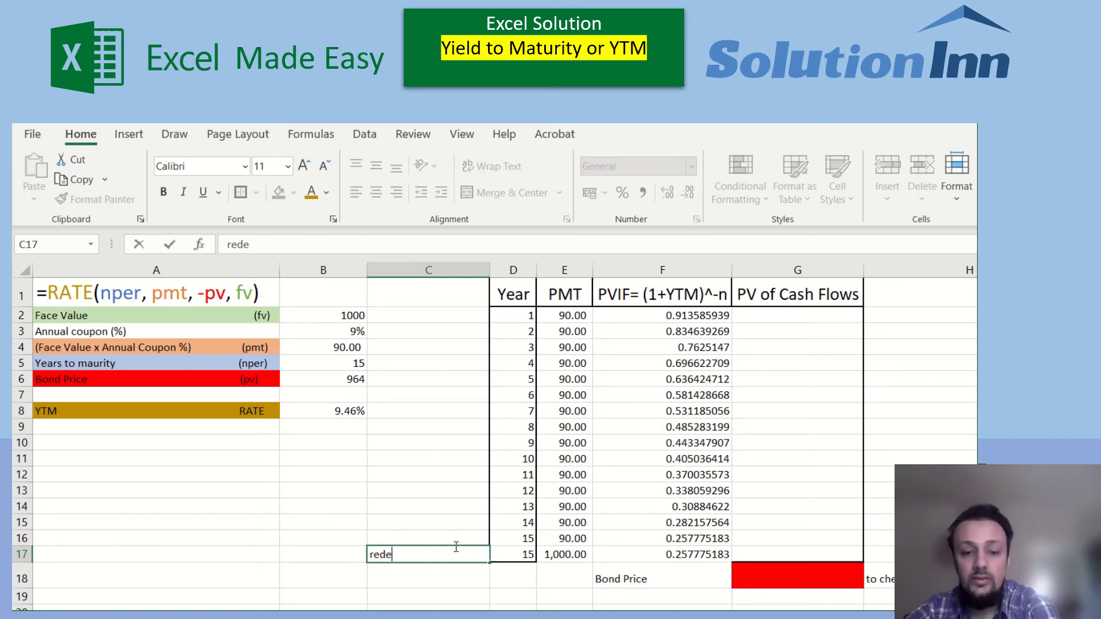
pyautogui.write('mption')
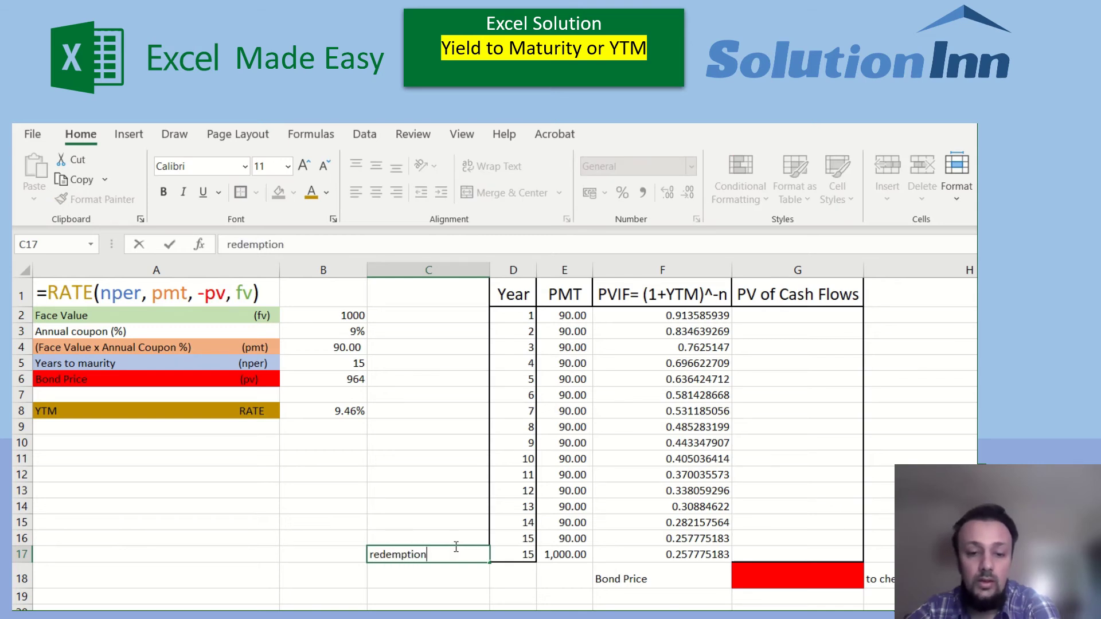
pyautogui.write(' value')
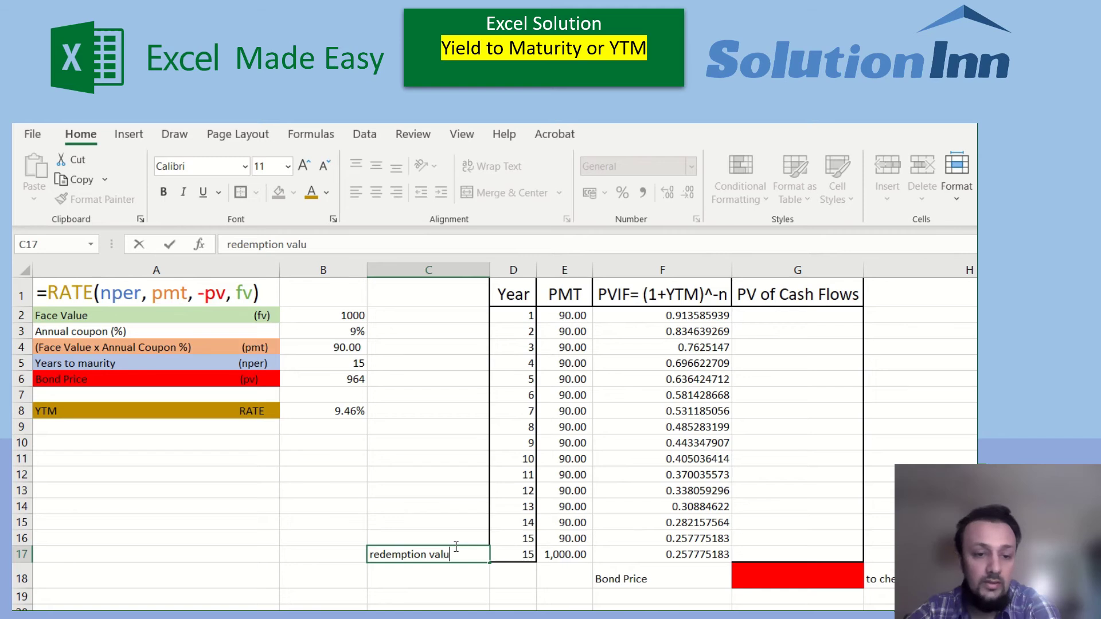
pyautogui.press('Return')
pyautogui.click(554, 555)
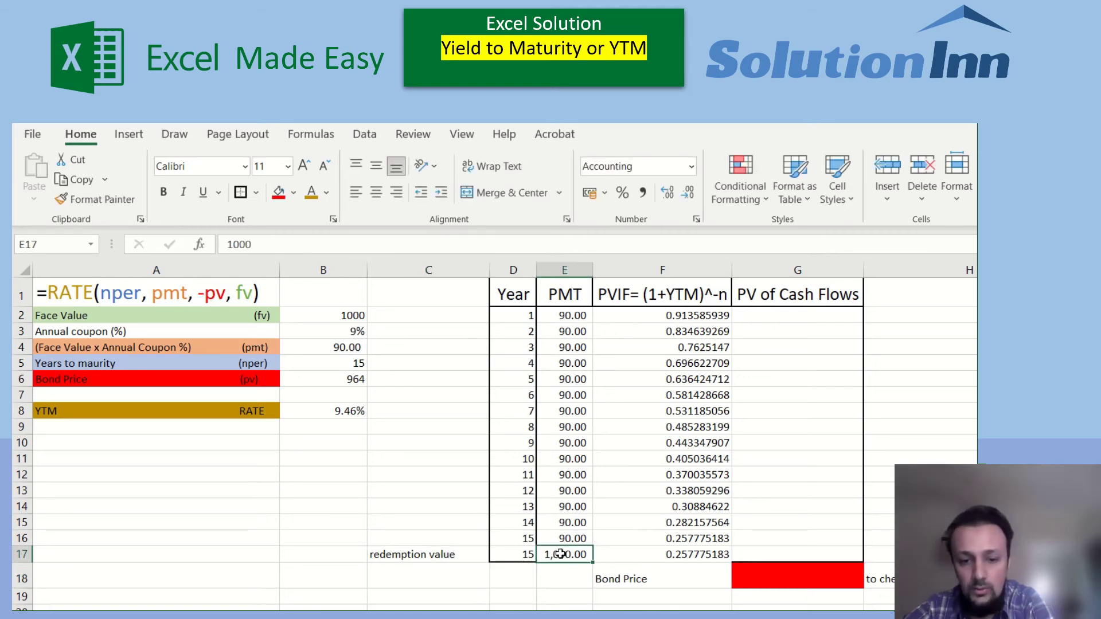
pyautogui.click(715, 554)
pyautogui.click(774, 316)
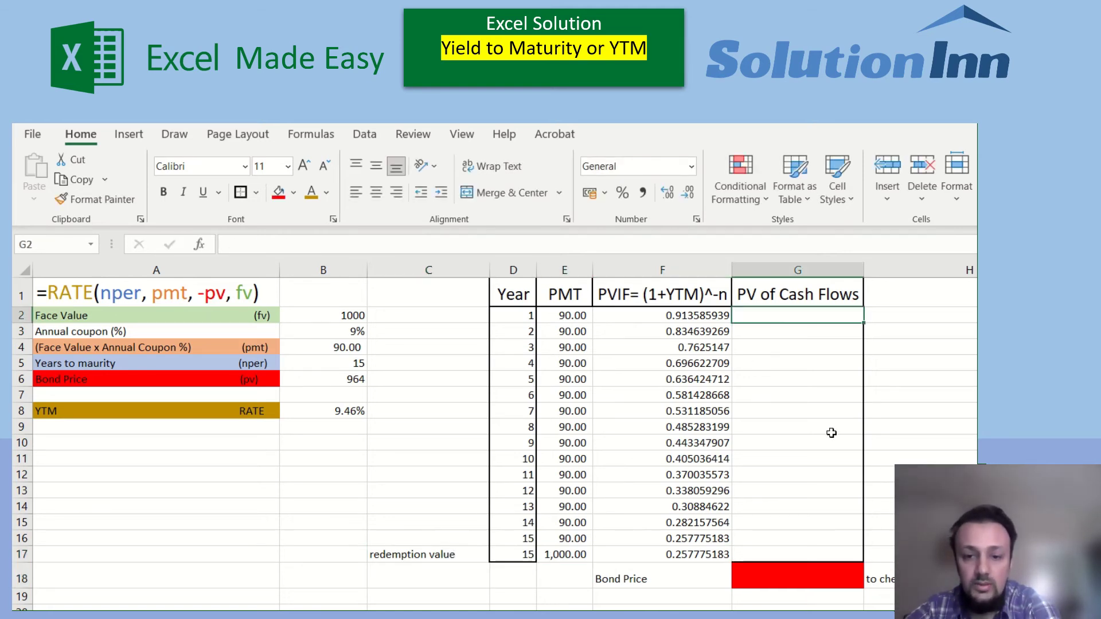
# Enter =E2*F2 in G2 and fill it down to G17, giving 82.22 through 257.78
pyautogui.write('=')
pyautogui.click(580, 316)
pyautogui.write('*')
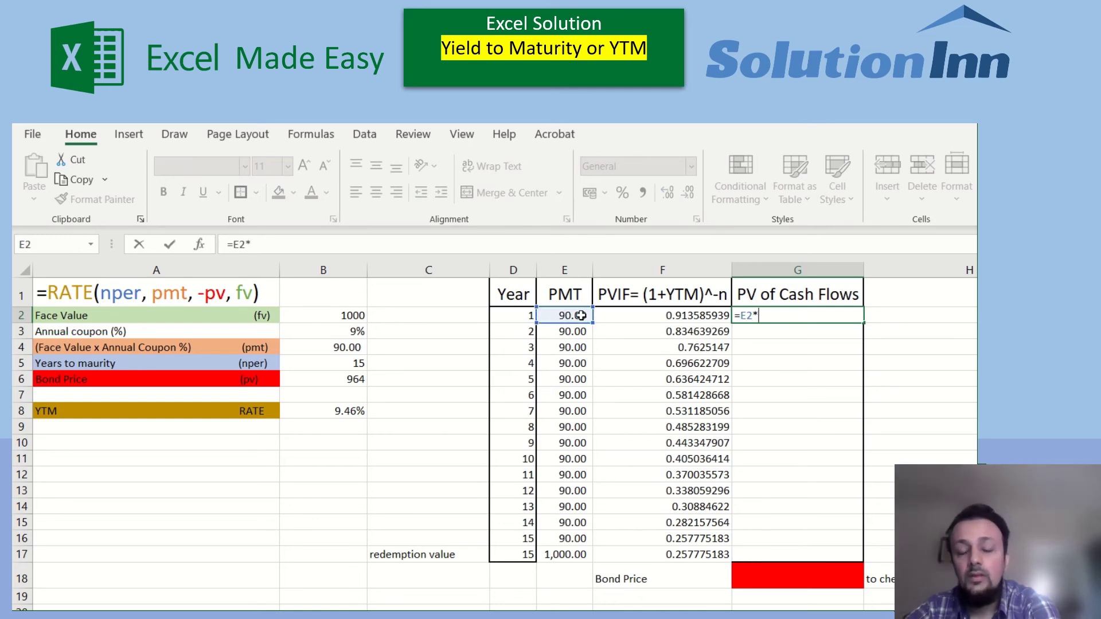
pyautogui.click(625, 318)
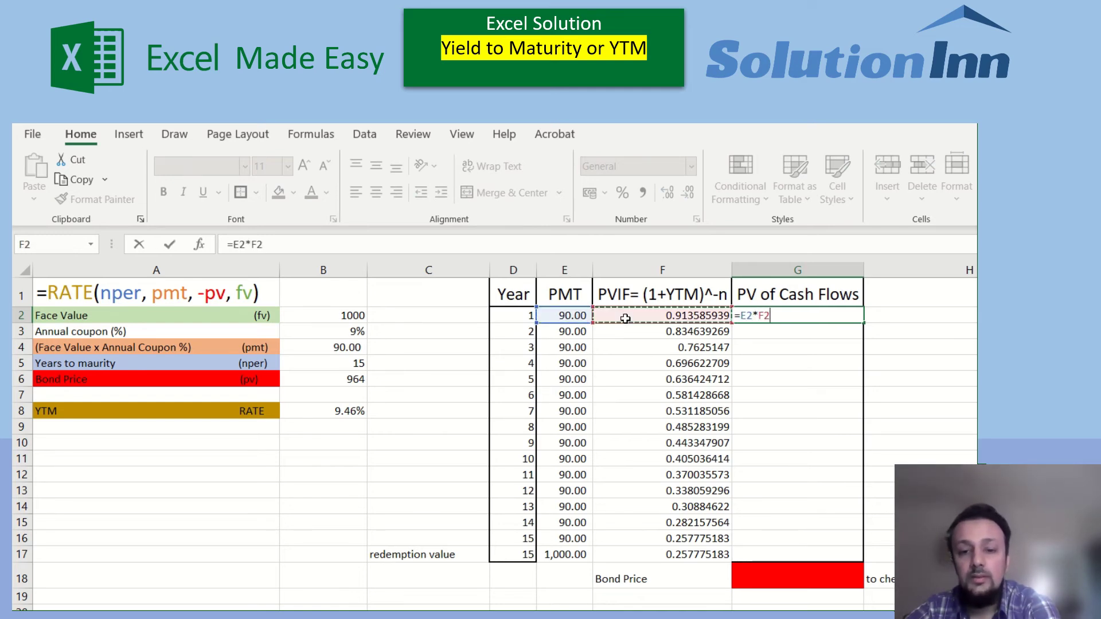
pyautogui.press('Return')
pyautogui.click(813, 317)
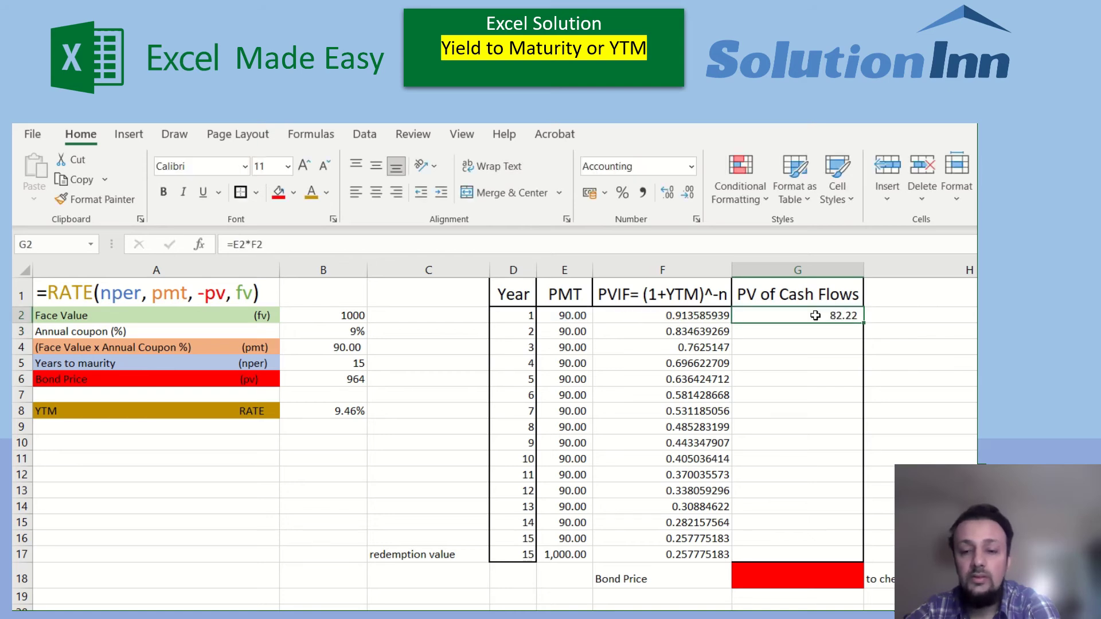
pyautogui.moveTo(863, 323); pyautogui.dragTo(856, 553)
pyautogui.click(905, 375)
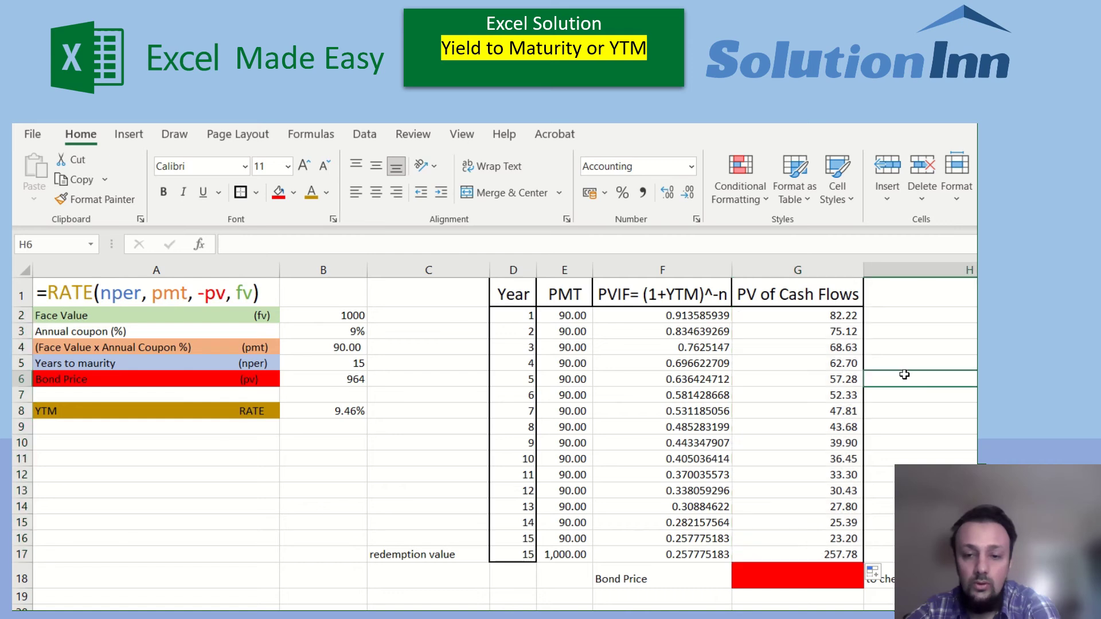
pyautogui.click(825, 577)
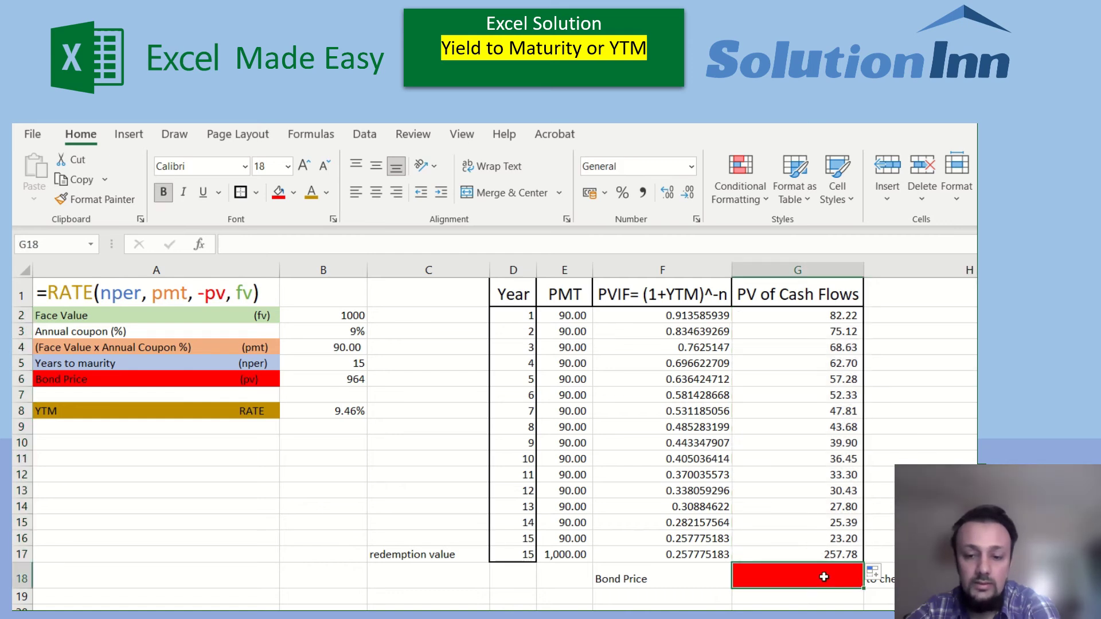
# Enter =SUM(G2:G17) in G18 for 964.00, then compare it with B6 and B8's RATE formula
pyautogui.write('=sum')
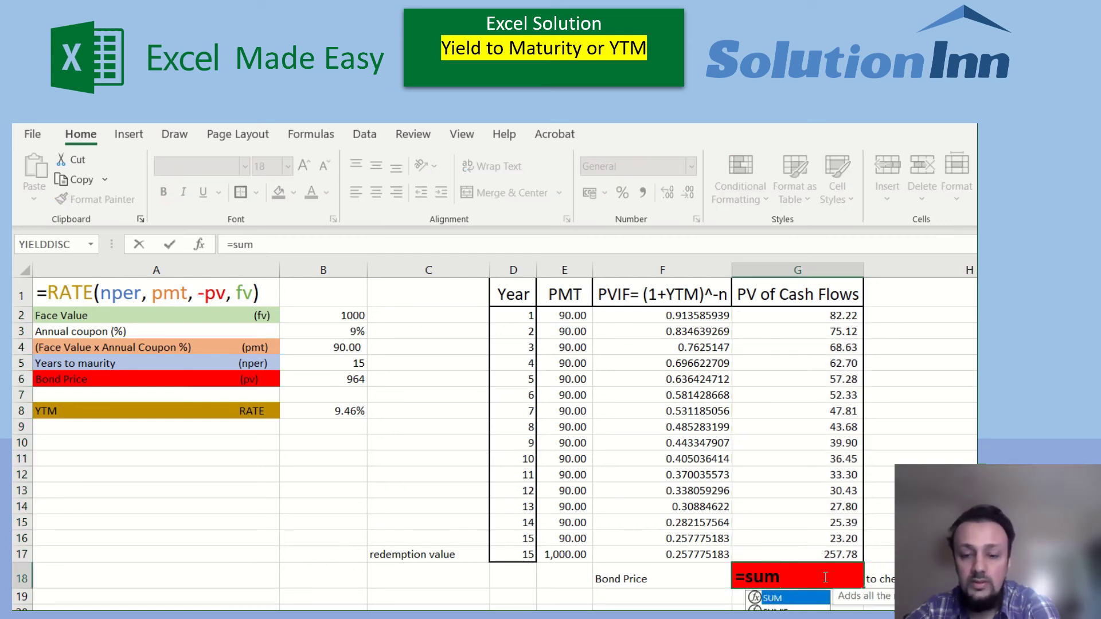
pyautogui.write('(')
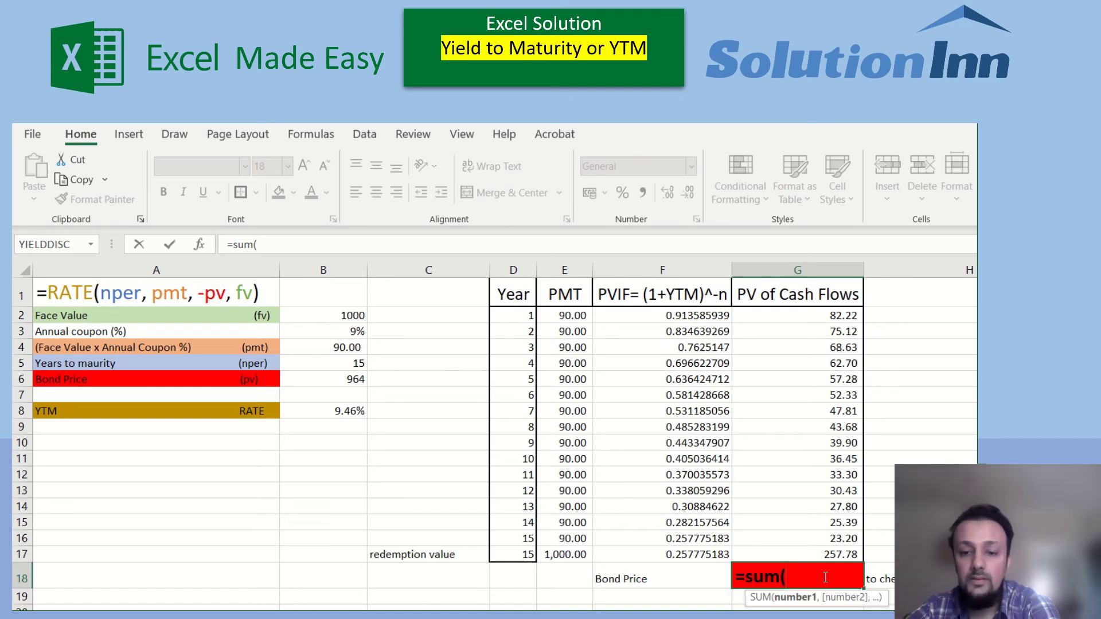
pyautogui.moveTo(818, 316); pyautogui.dragTo(836, 555)
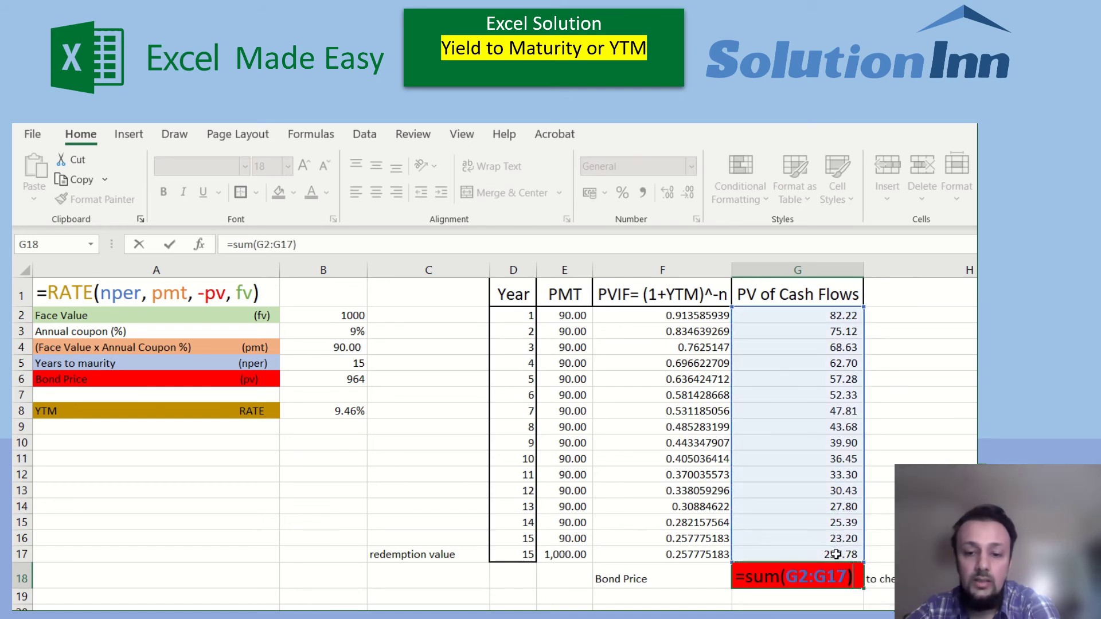
pyautogui.press('Return')
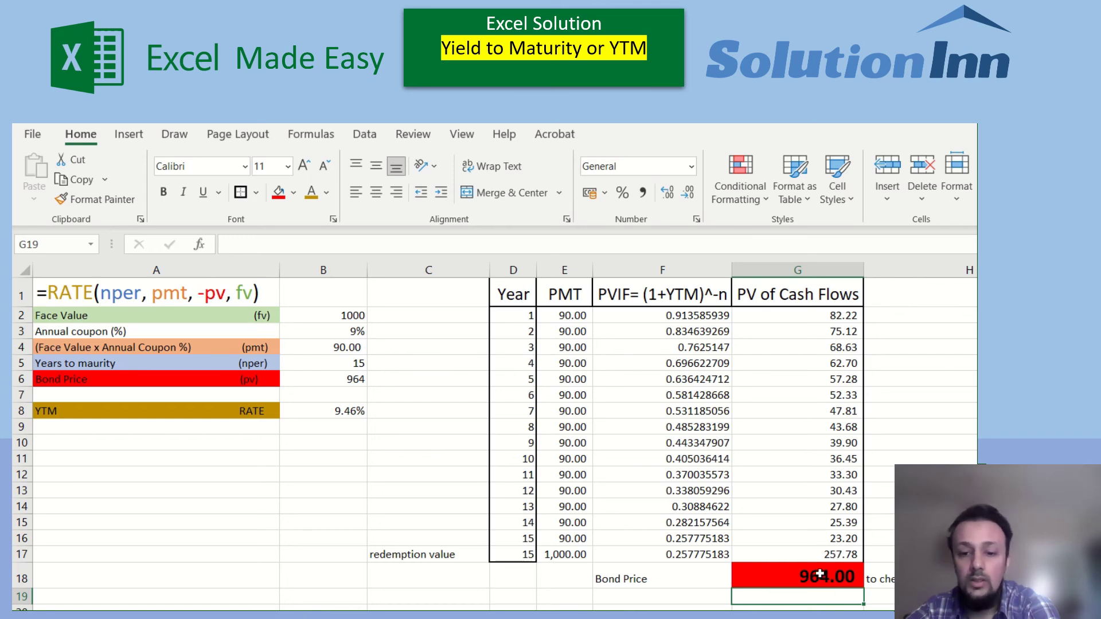
pyautogui.click(350, 386)
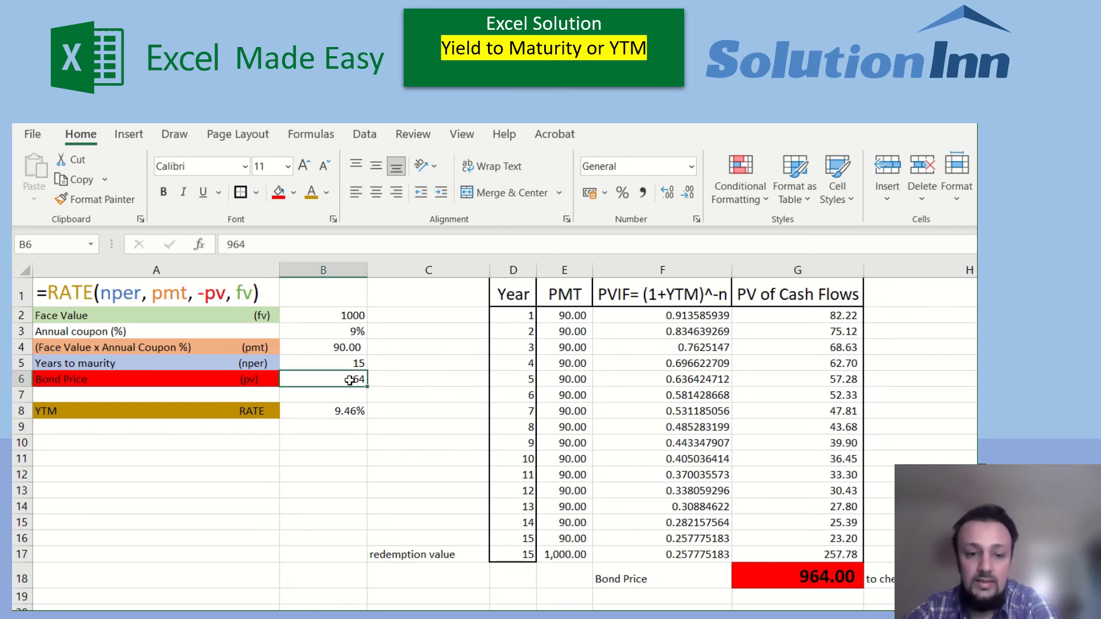
pyautogui.click(784, 570)
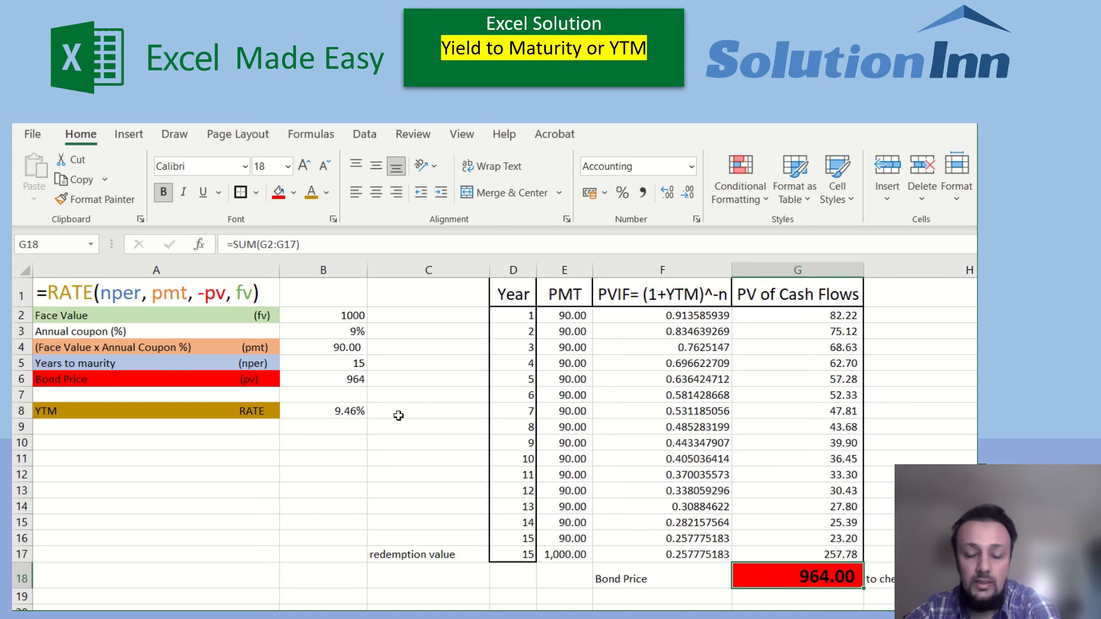
pyautogui.click(340, 384)
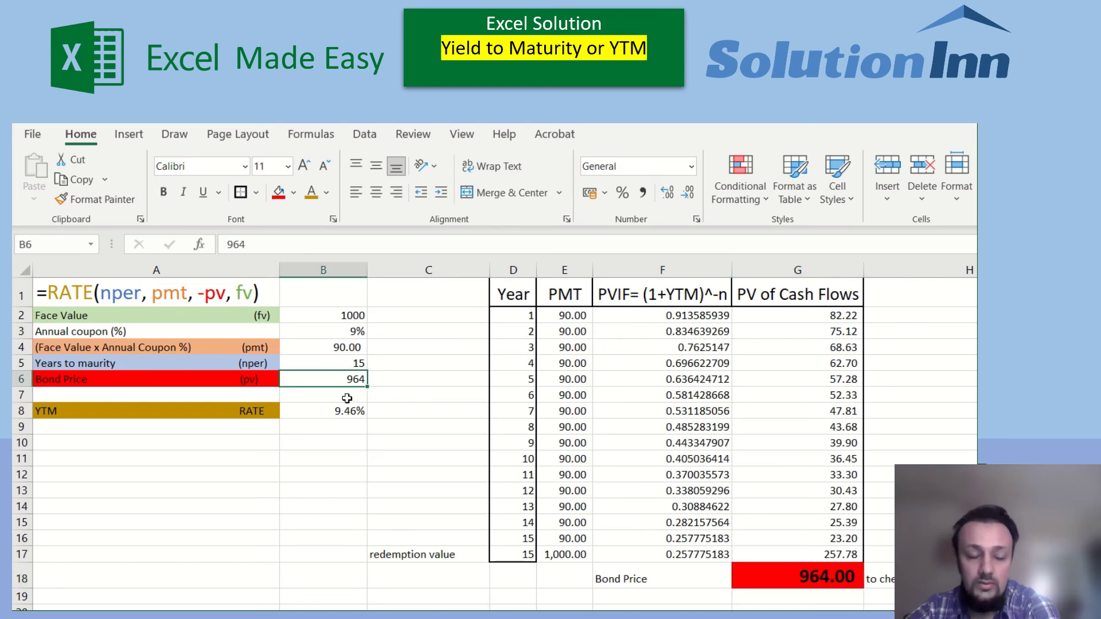
pyautogui.click(339, 410)
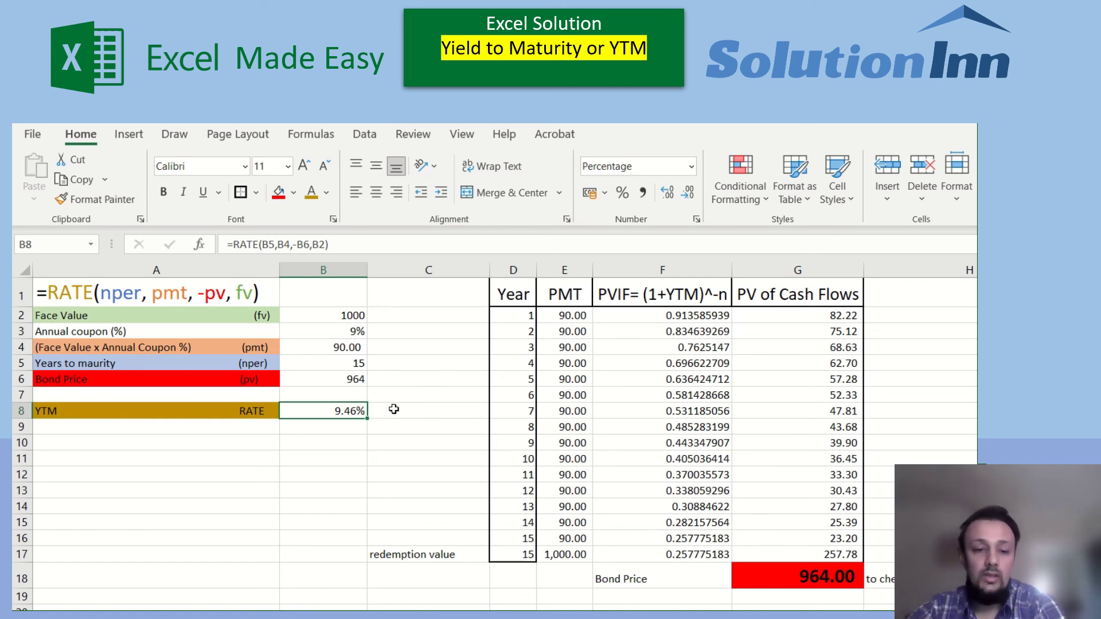
# Type 'technically the IRR of cash flows' in C8 and autofit column C to fit it
pyautogui.press('Right')
pyautogui.write('te')
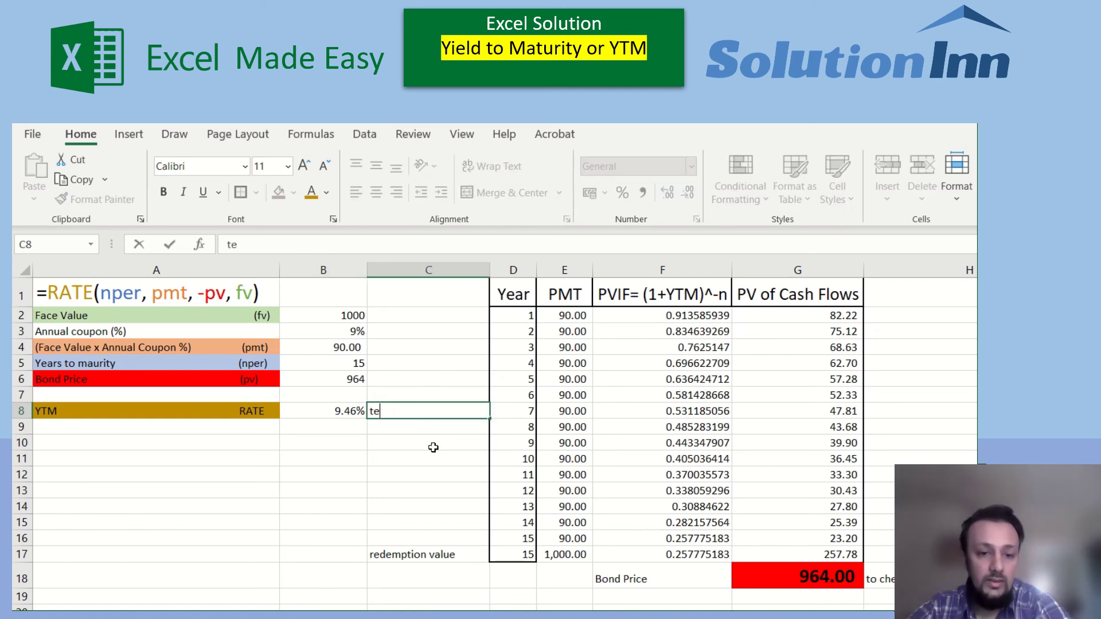
pyautogui.write('chnically')
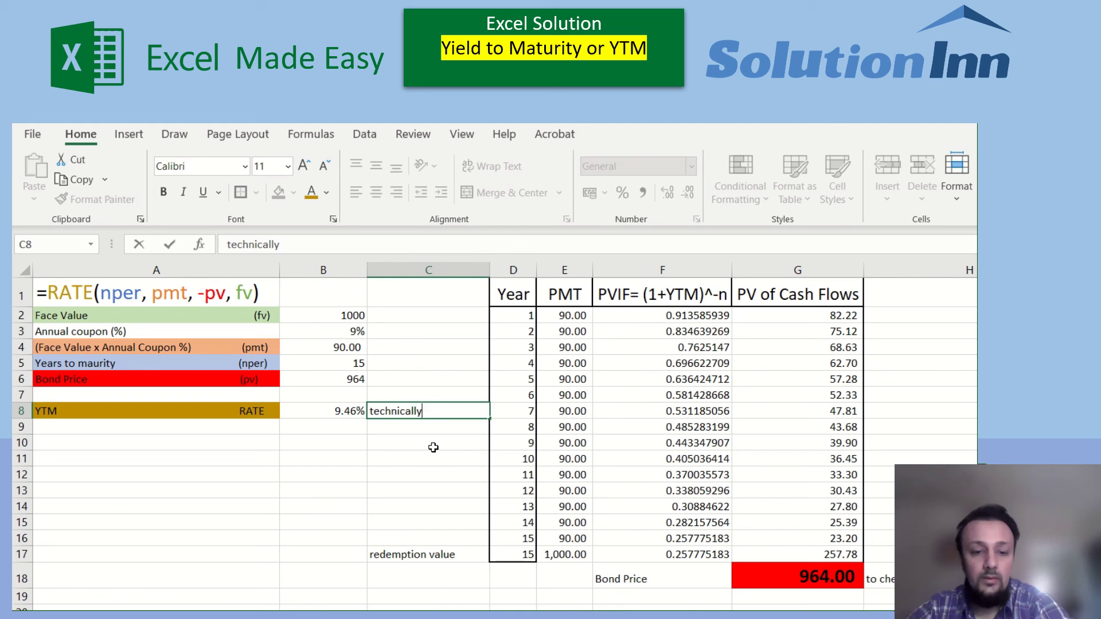
pyautogui.write(' the IRR')
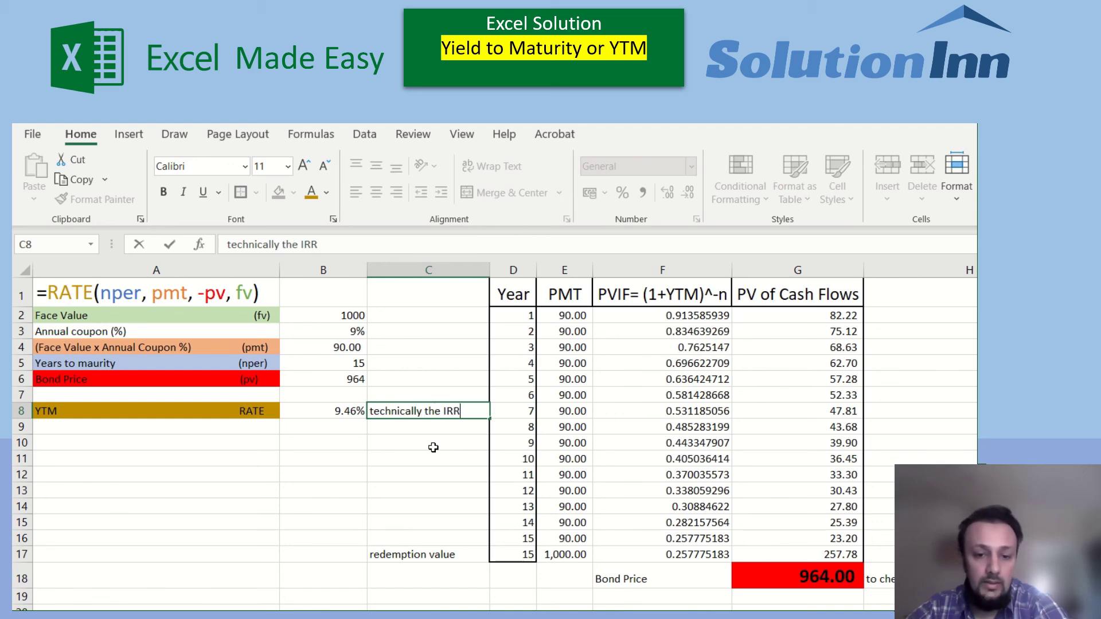
pyautogui.write(' of cash')
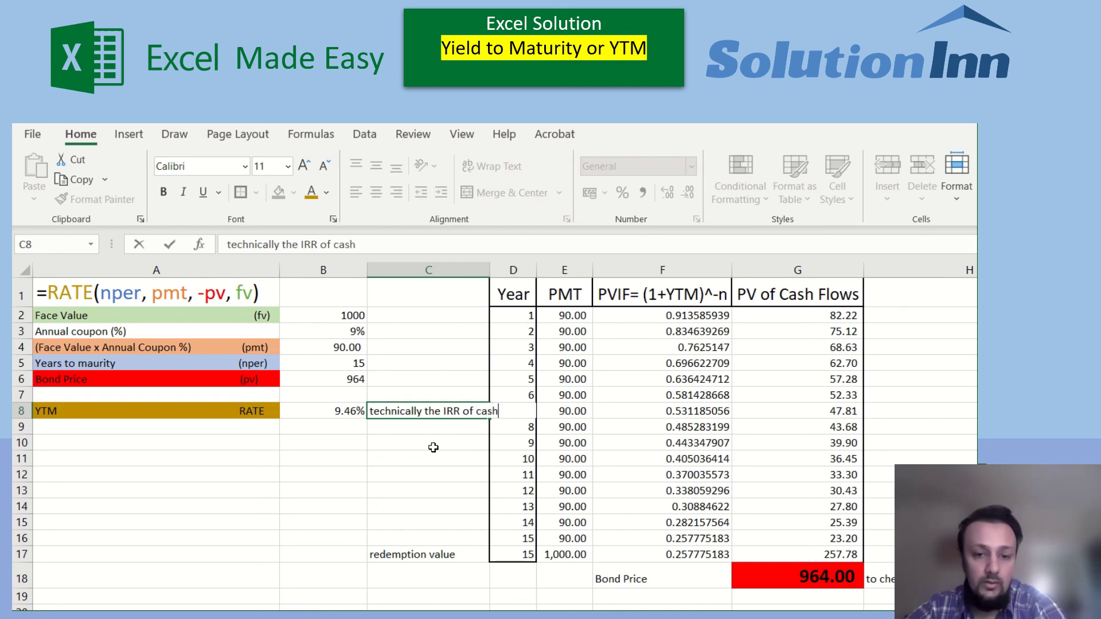
pyautogui.write(' flows')
pyautogui.press('Return')
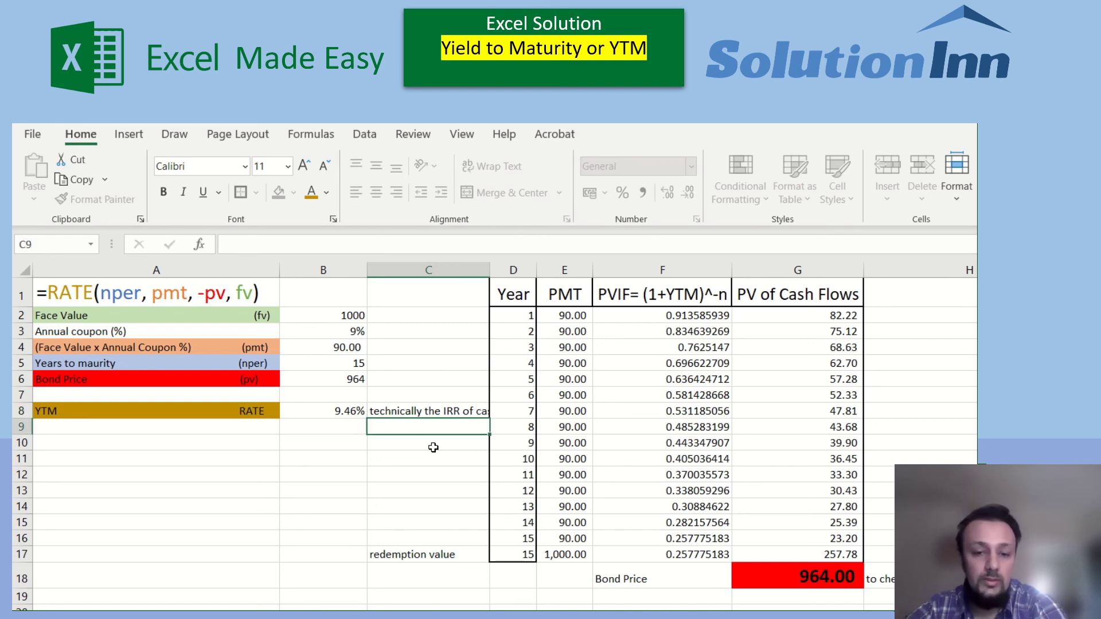
pyautogui.doubleClick(490, 270)
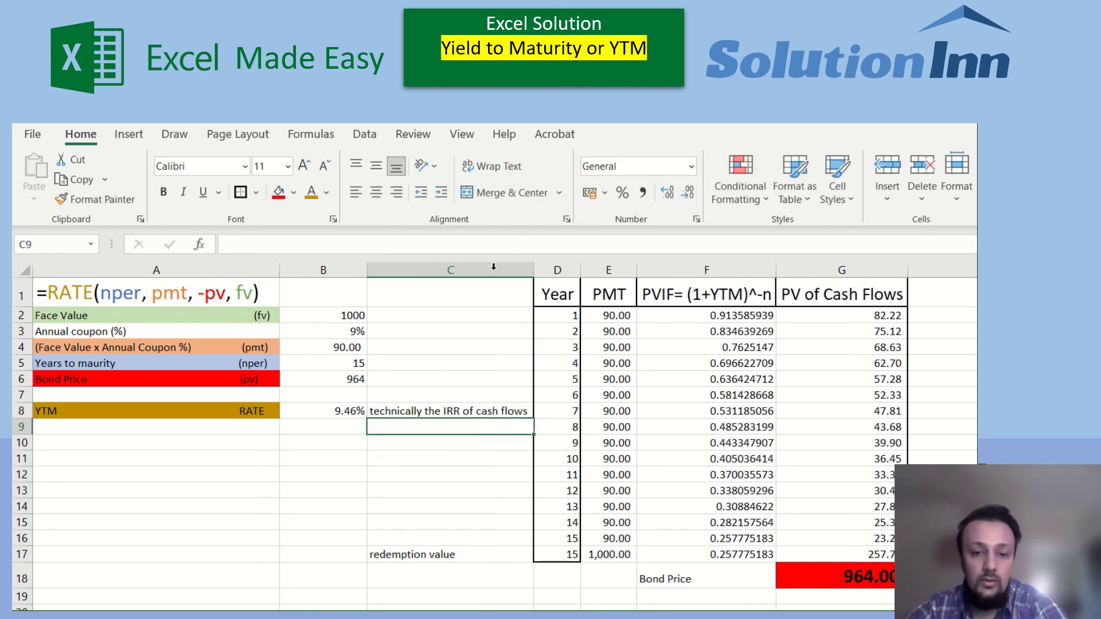
pyautogui.click(468, 411)
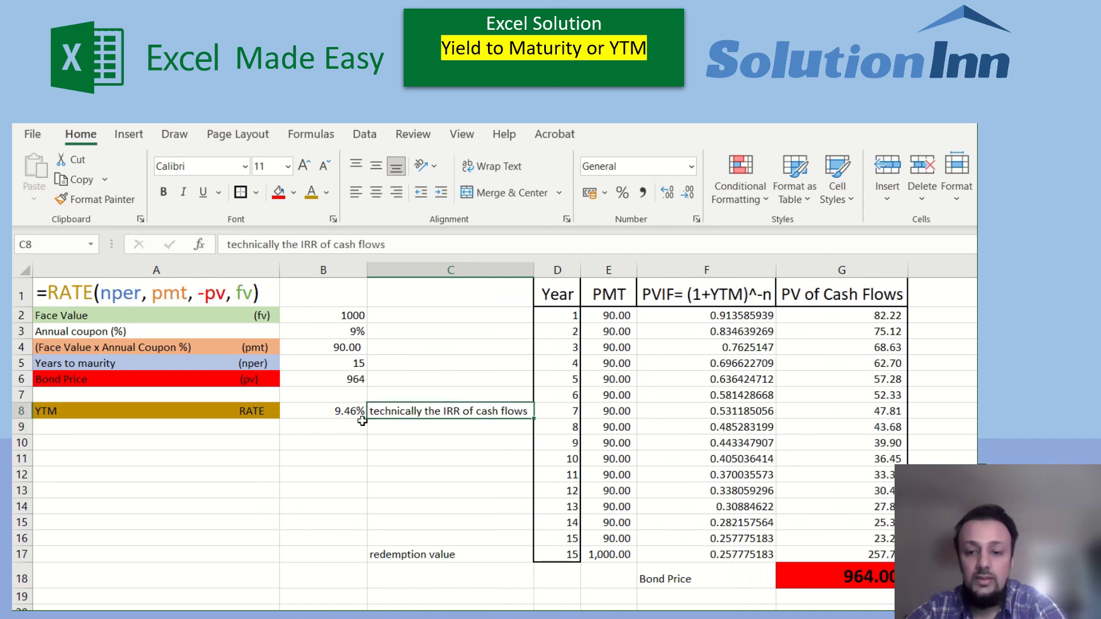
pyautogui.click(320, 418)
pyautogui.click(413, 417)
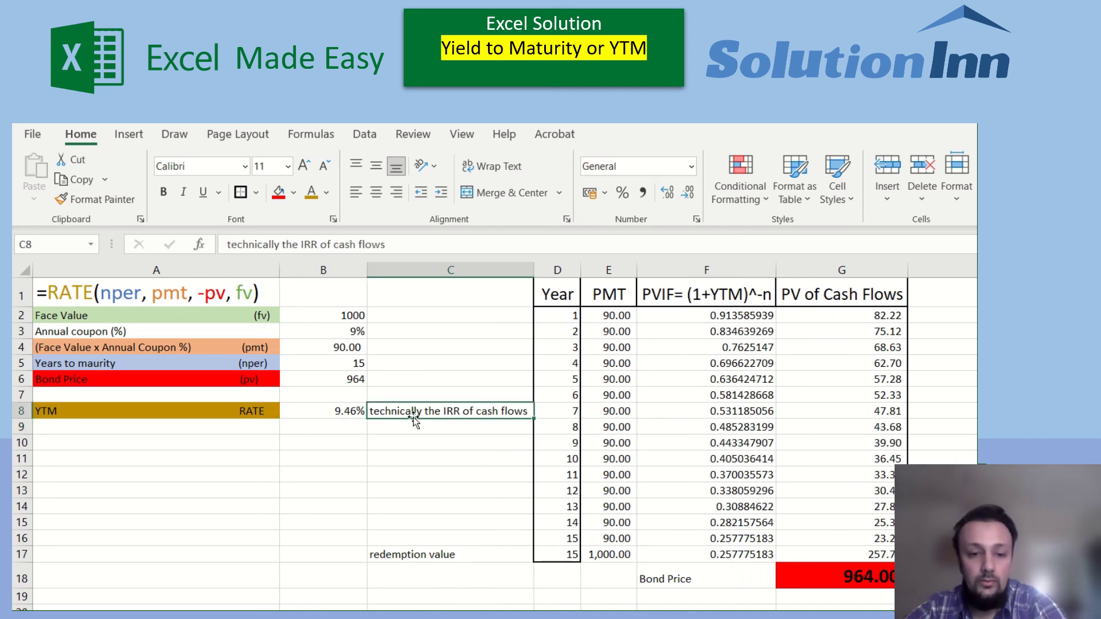